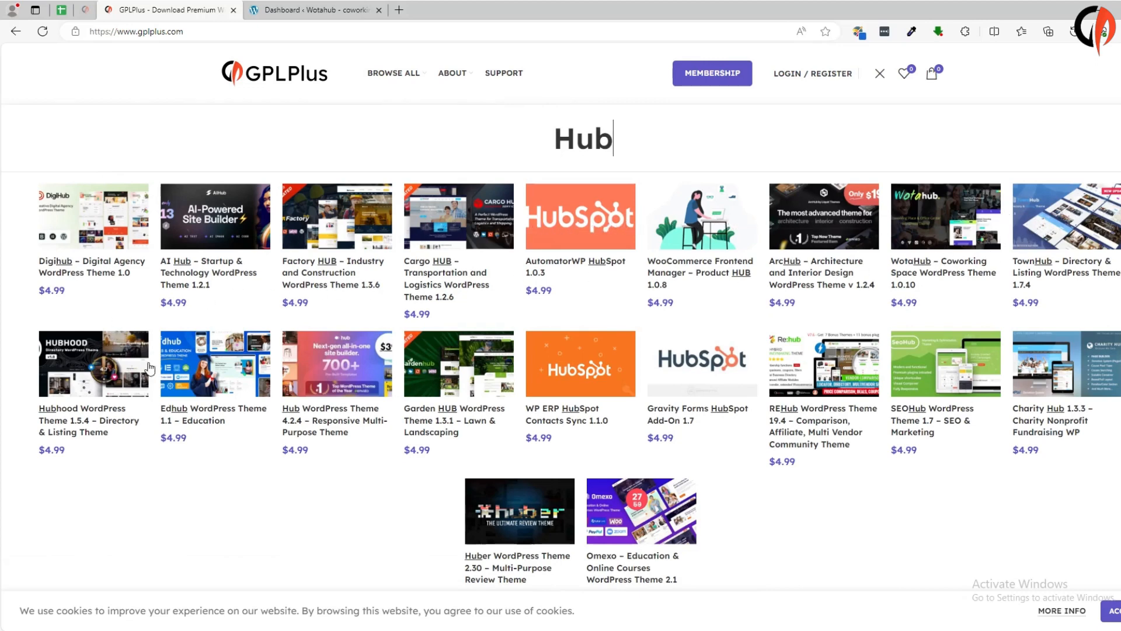
Open the product page of the Hub WordPress Theme 4.2.4 – Responsive Multi-Purpose Theme from the search results
click(288, 379)
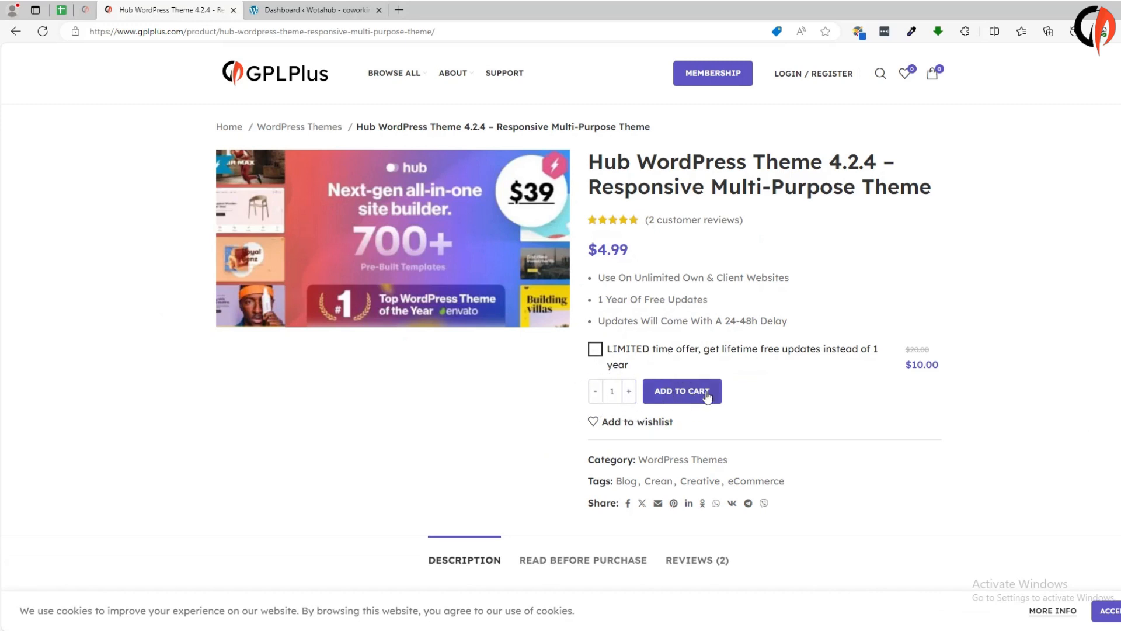
Extract the CX-hub-responsive-multipurpose-wordpress-theme.4.2.4 archive on the Desktop into its own folder and open that folder
click(500, 629)
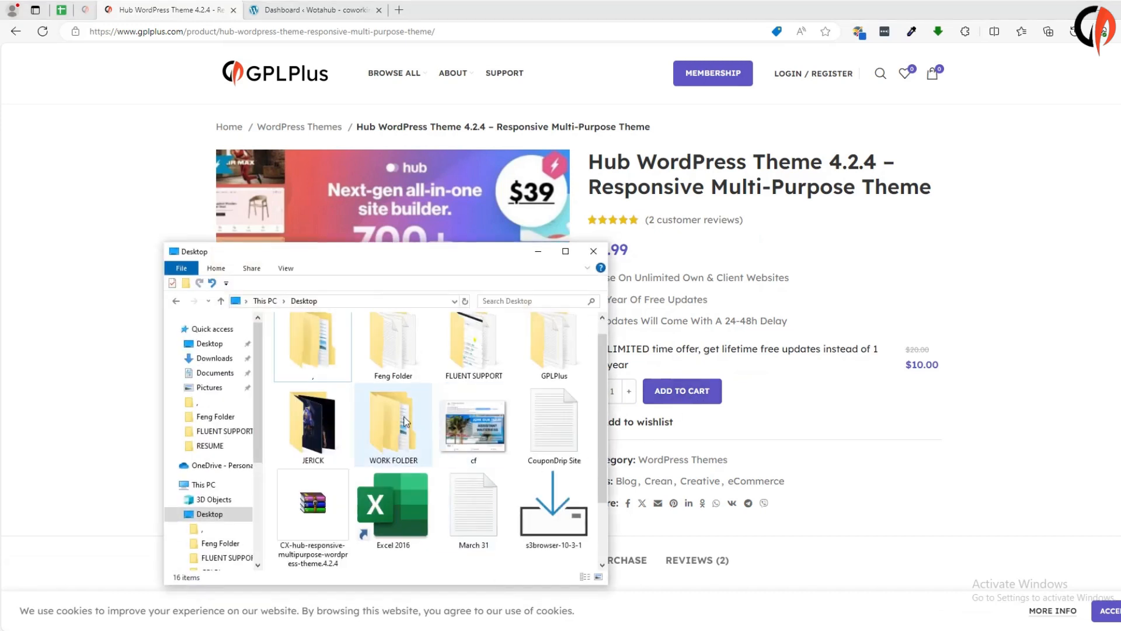
right_click(309, 514)
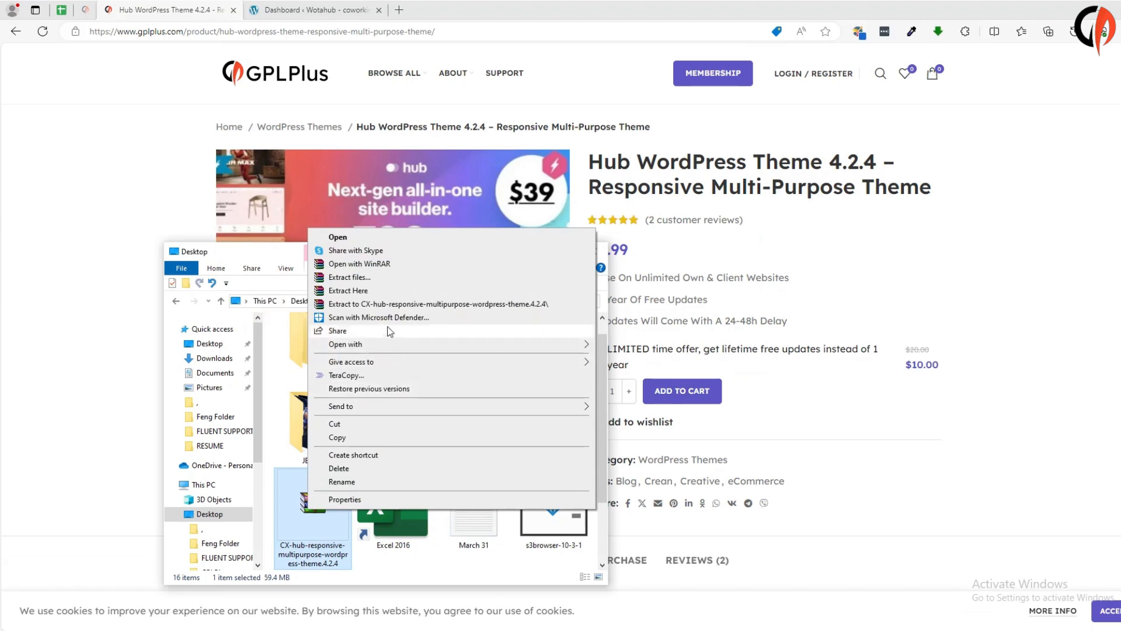
click(384, 277)
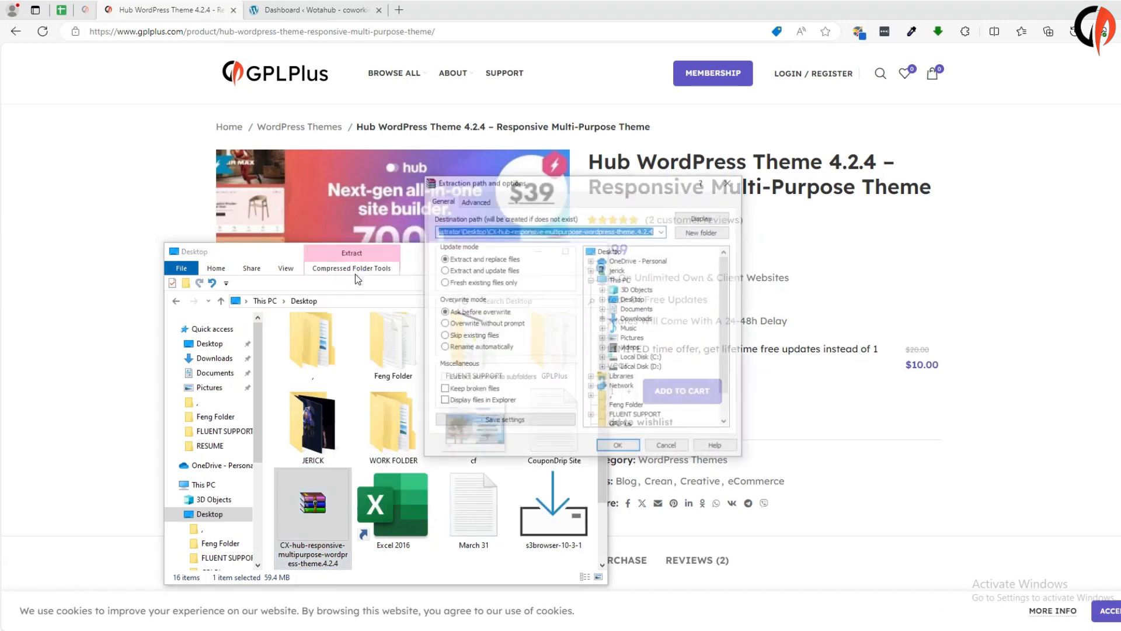
click(618, 448)
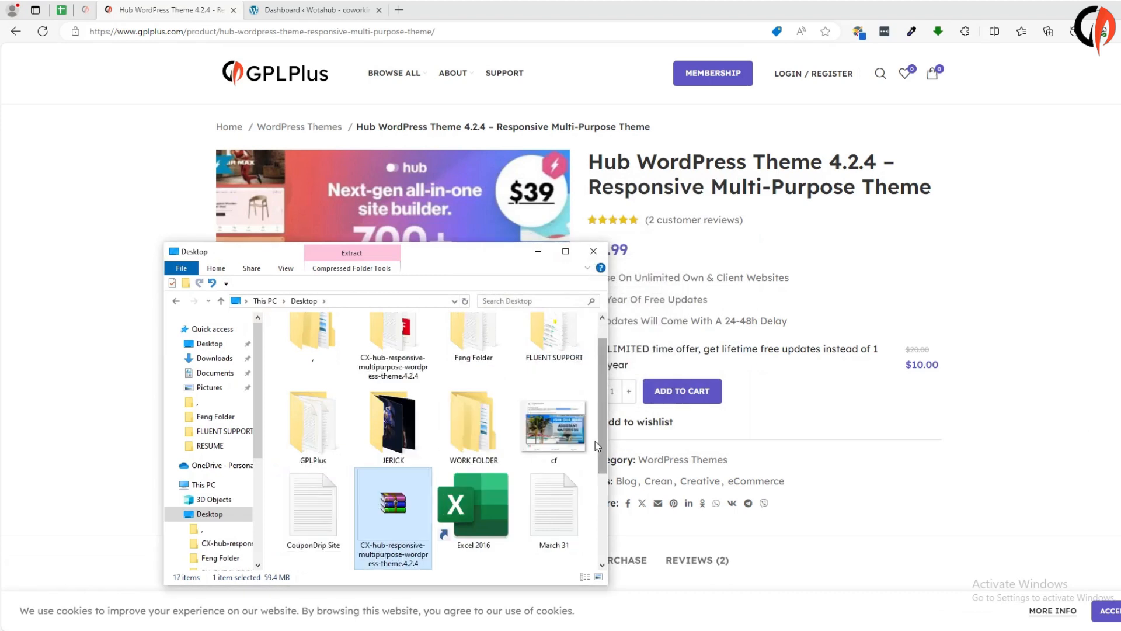
drag(602, 455, 601, 419)
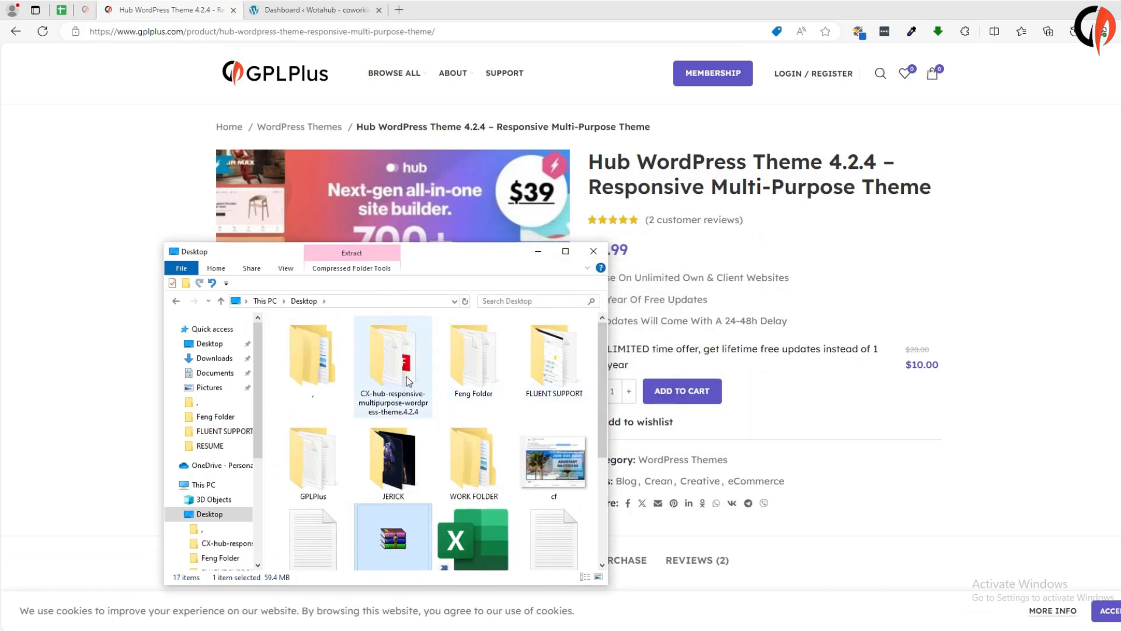
double_click(389, 366)
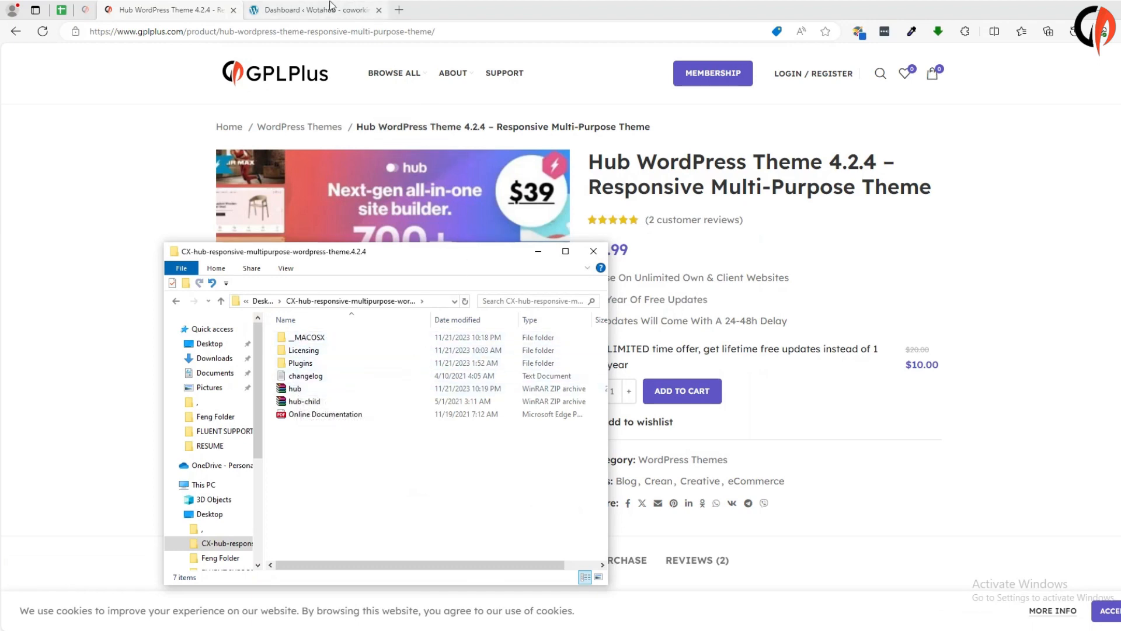
Switch to the WordPress dashboard and bring up the form for uploading a new theme in .zip format
click(308, 10)
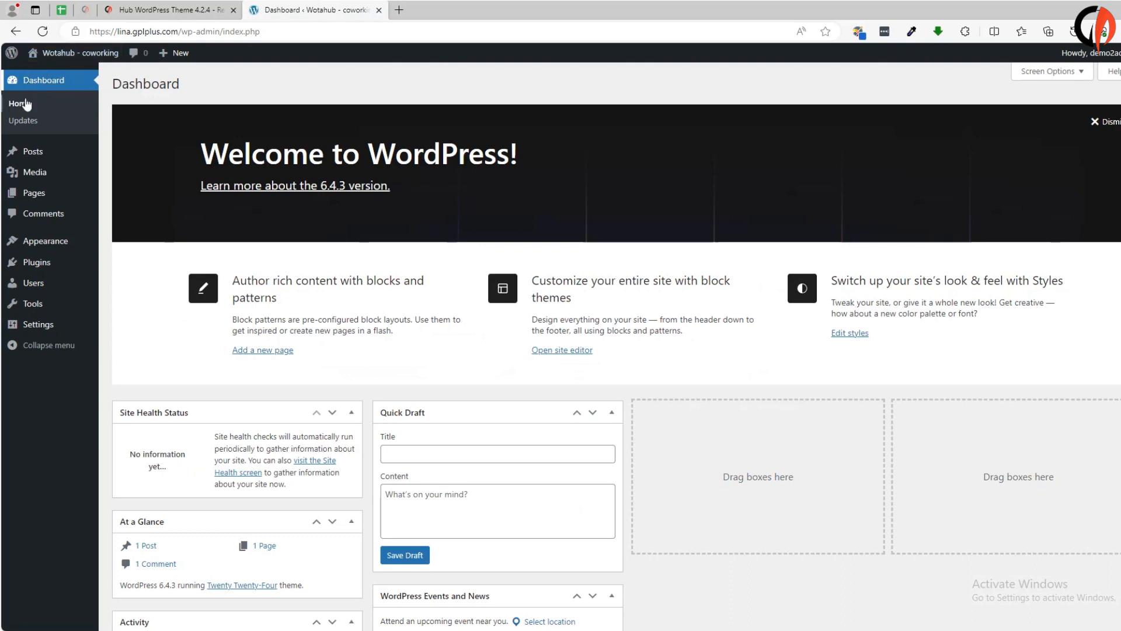
mouse_move(51, 239)
click(123, 244)
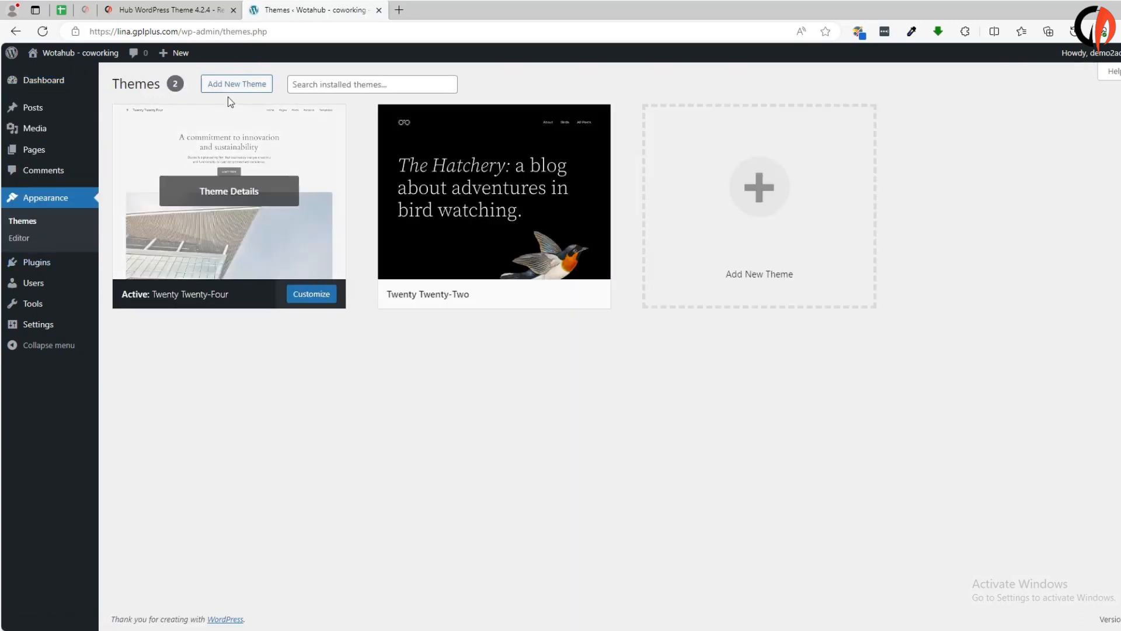
click(235, 85)
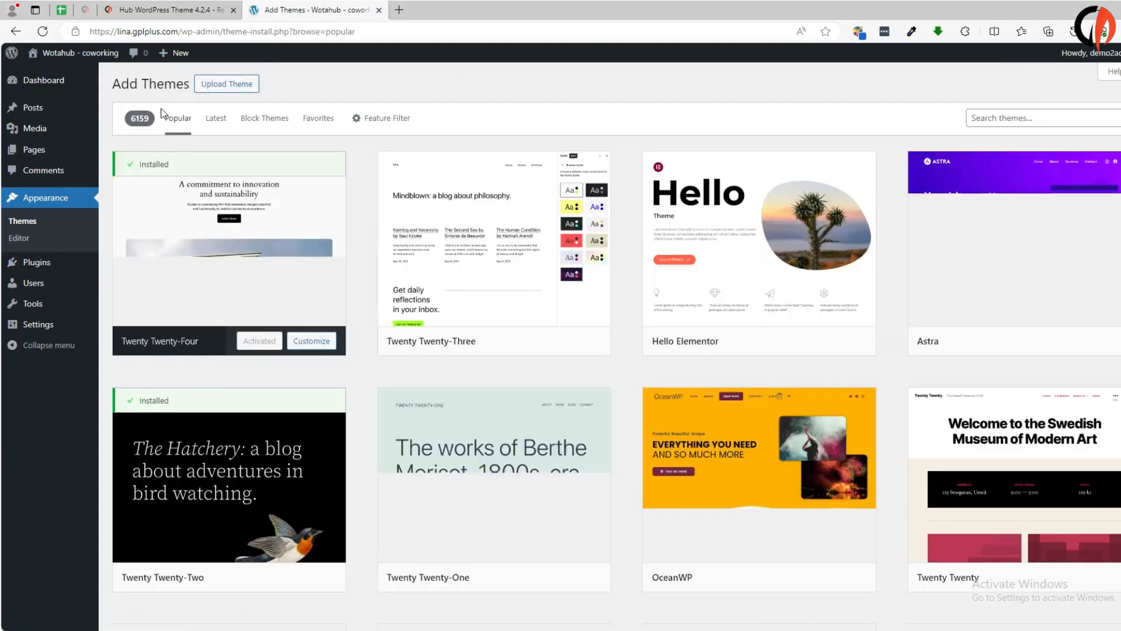
click(231, 86)
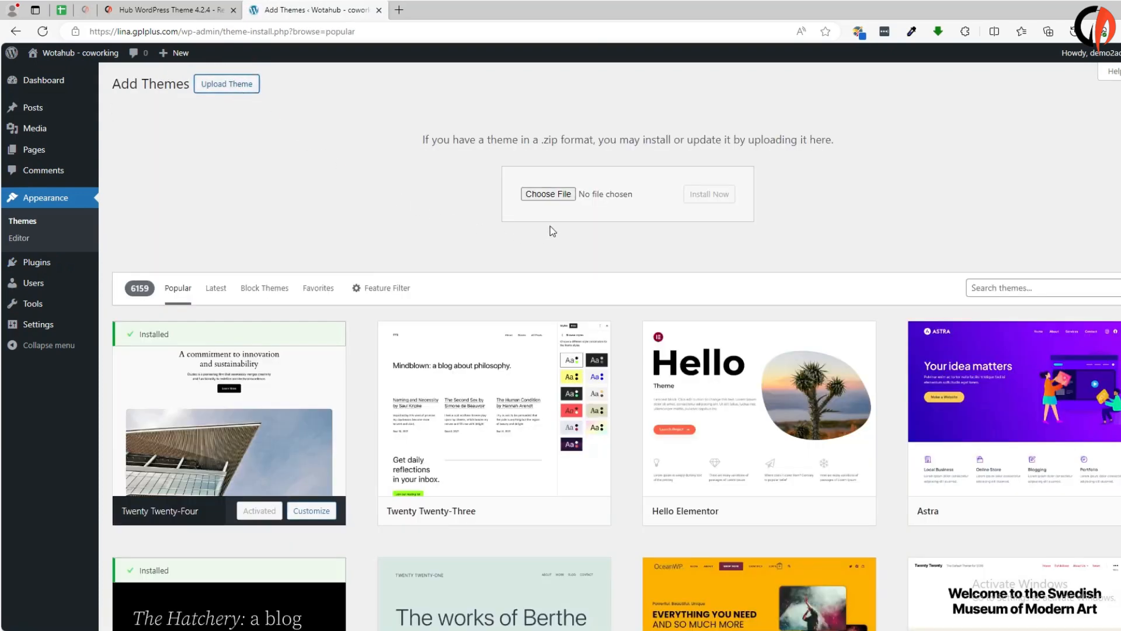
Upload the hub archive from the extracted CX-hub-responsive-multipurpose-wordpress-theme.4.2.4 folder on the Desktop and install it as a theme
click(545, 193)
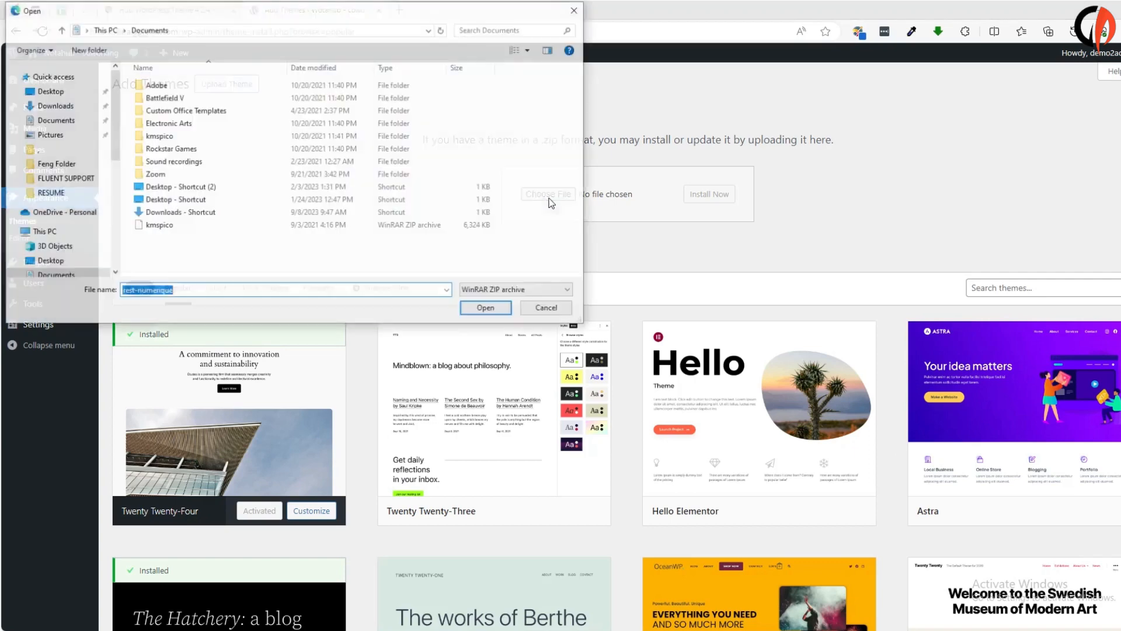
click(56, 92)
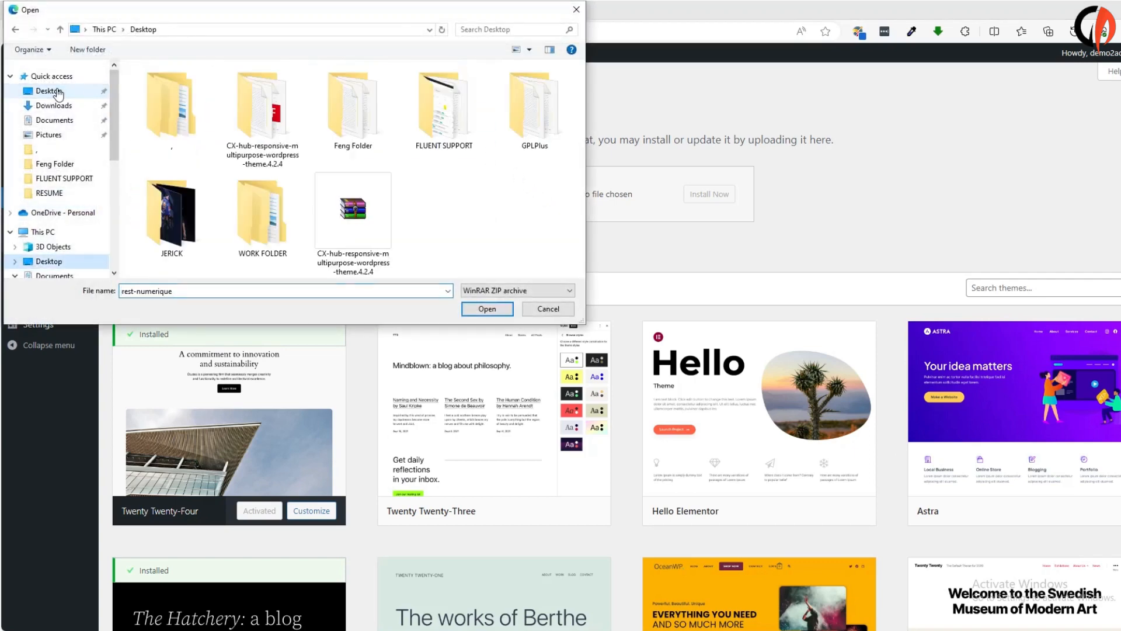
double_click(254, 125)
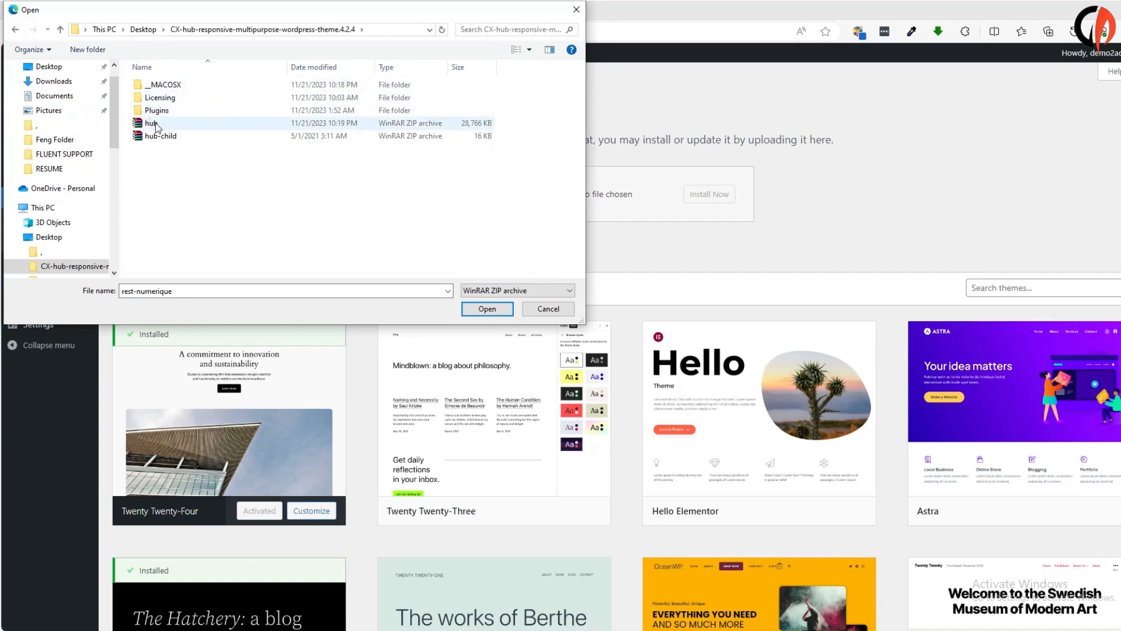
click(180, 124)
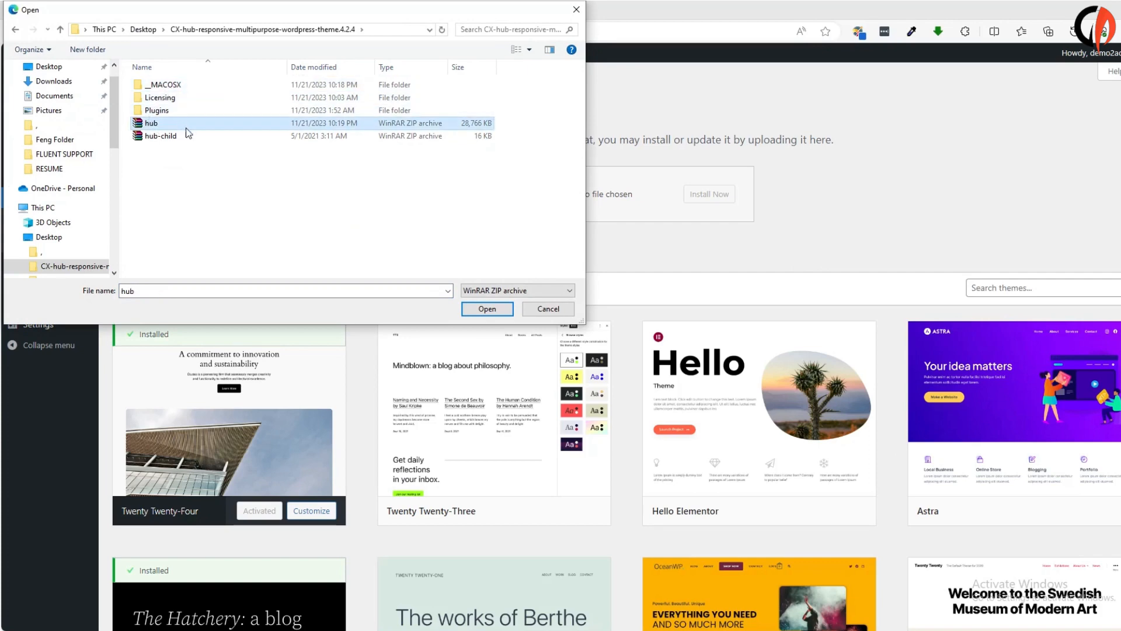
click(483, 308)
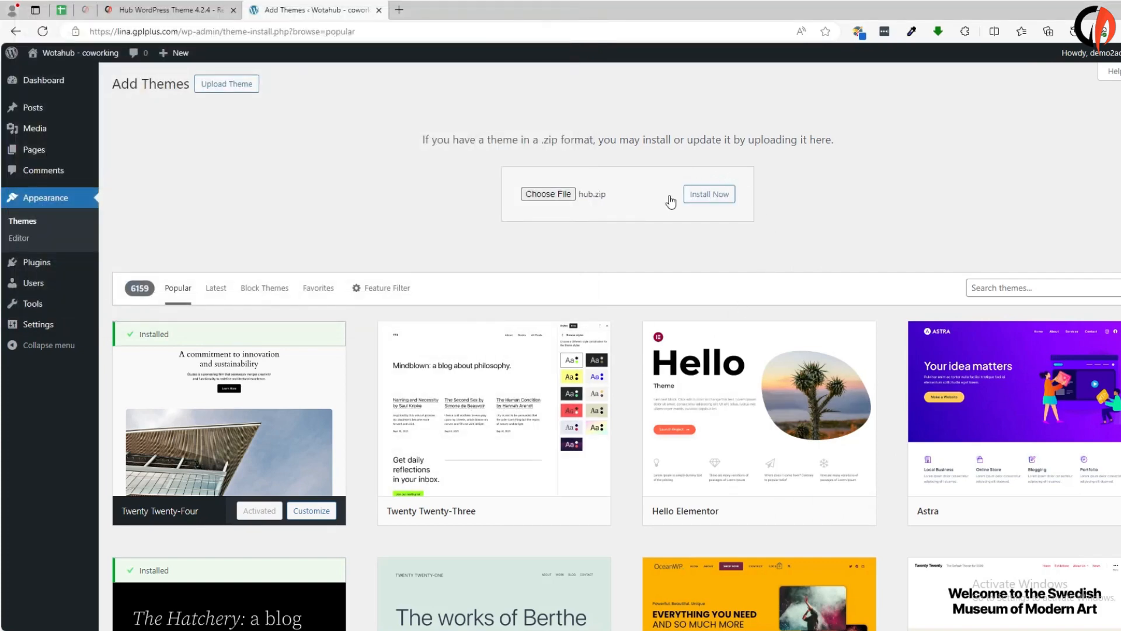
click(719, 206)
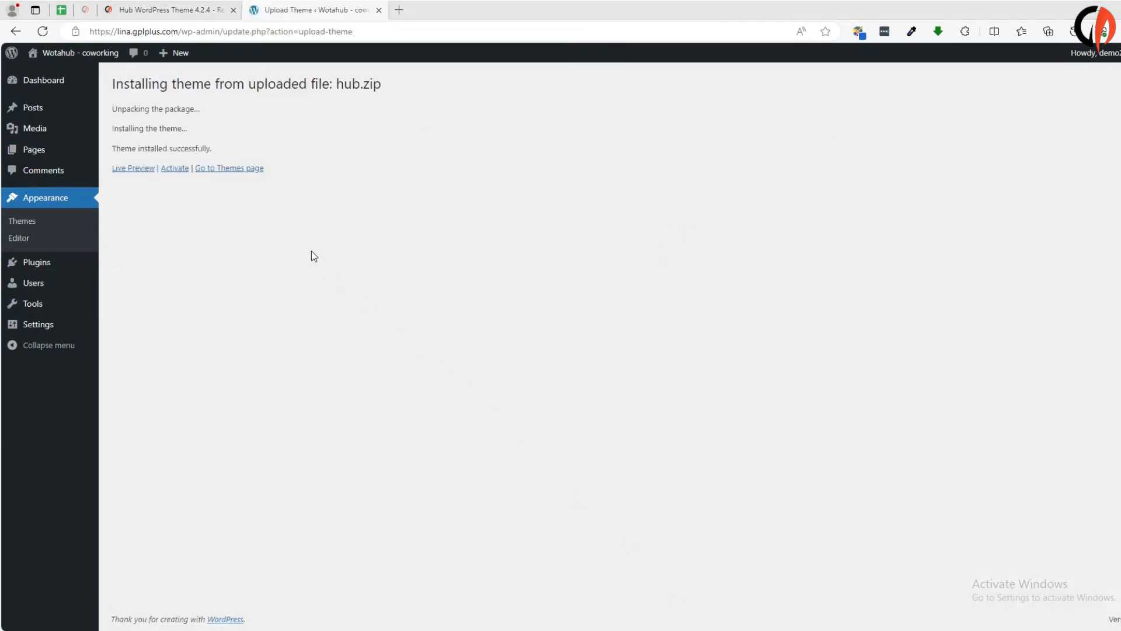
Activate the Hub theme and run its setup wizard to install the selected plugins for the Elementor builder
click(175, 169)
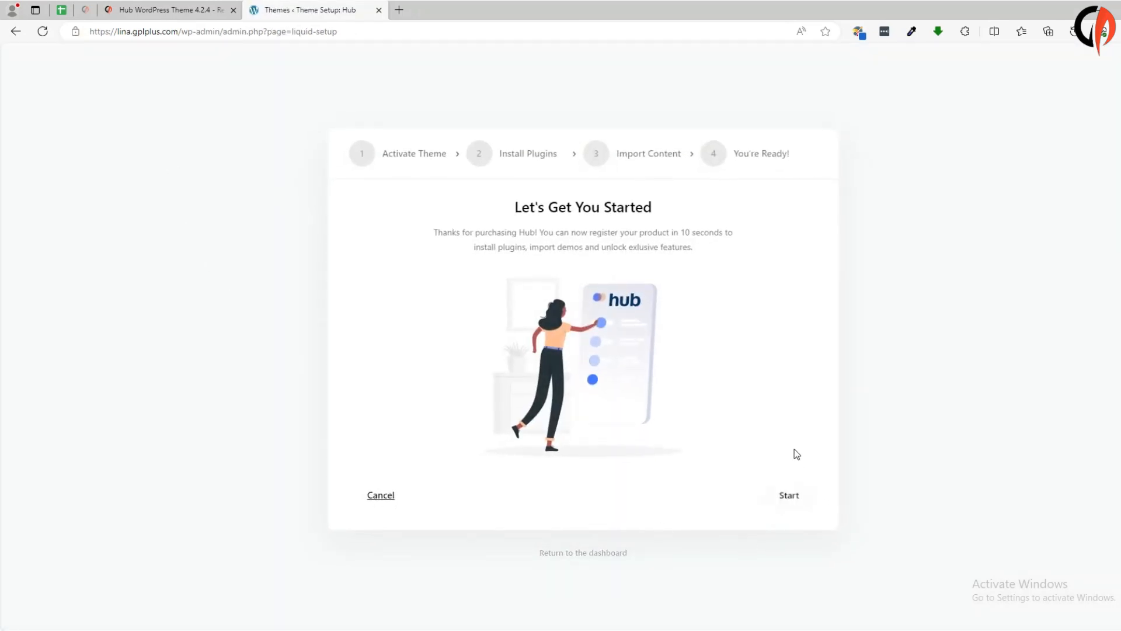
click(793, 495)
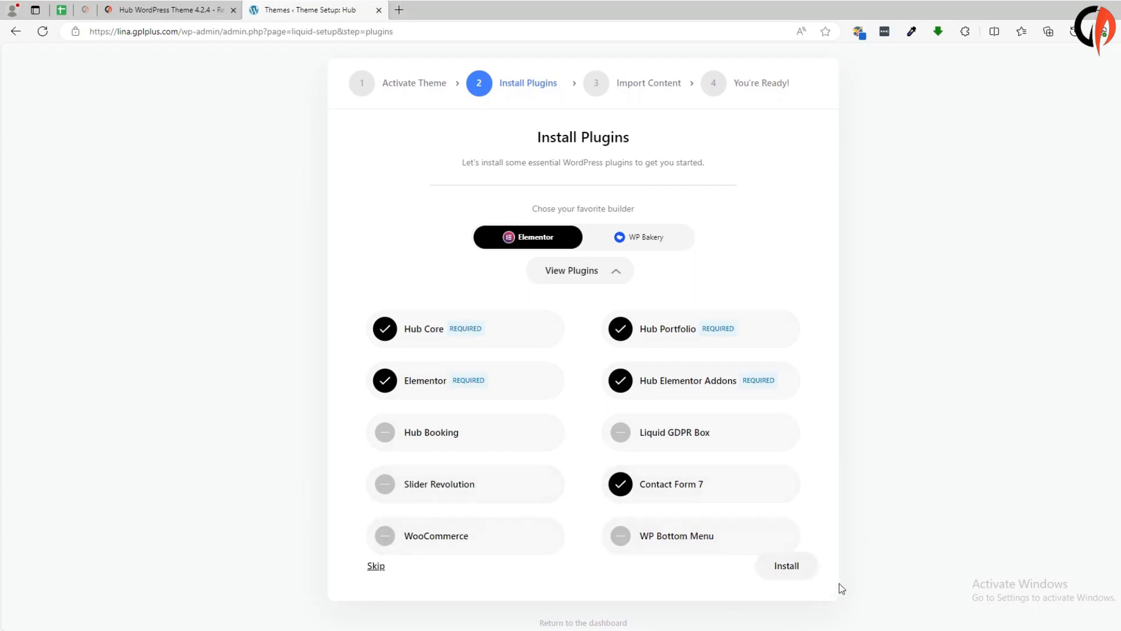
click(786, 565)
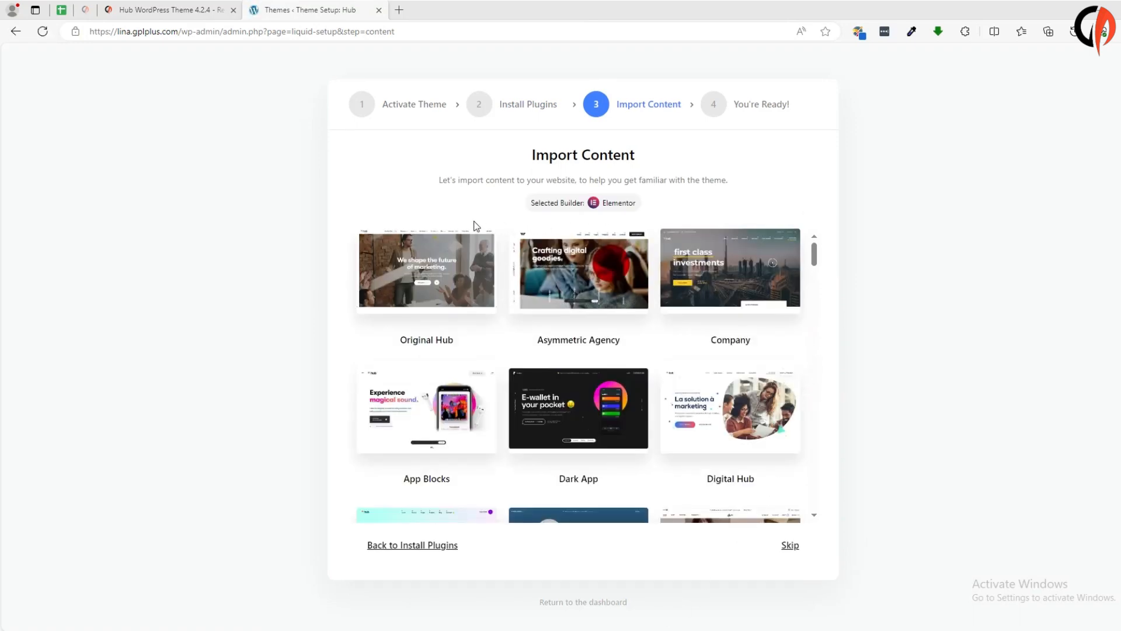
Look through the whole list of importable Elementor demos, from Original Hub to Hotel
mouse_move(419, 252)
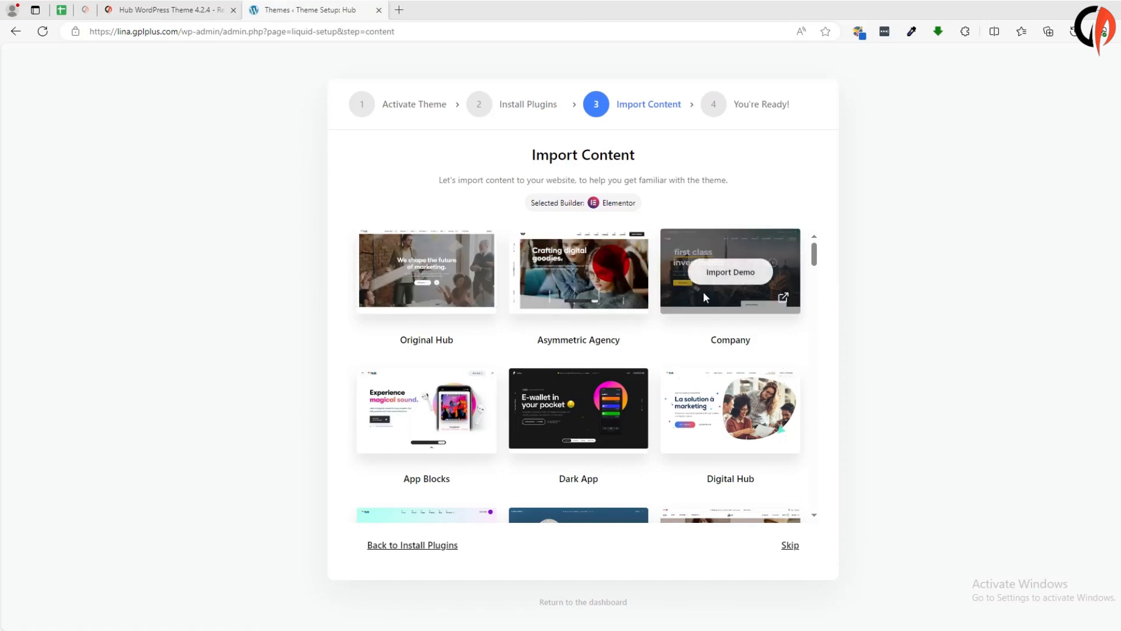
scroll(777, 323, down, 3)
scroll(759, 327, down, 1)
scroll(496, 339, down, 2)
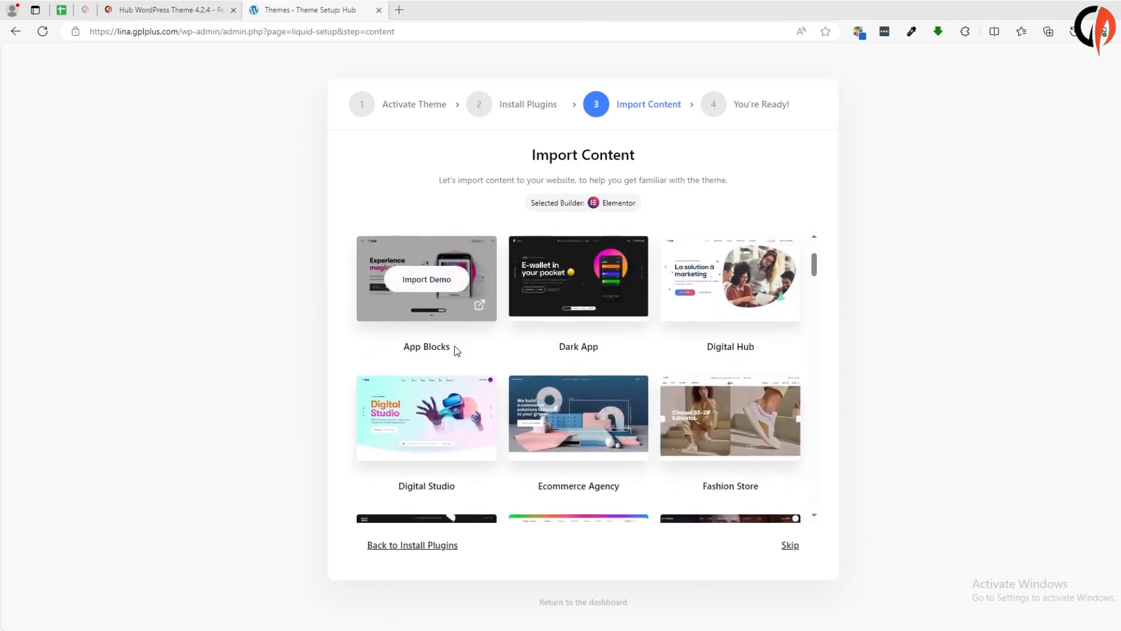
scroll(709, 360, down, 3)
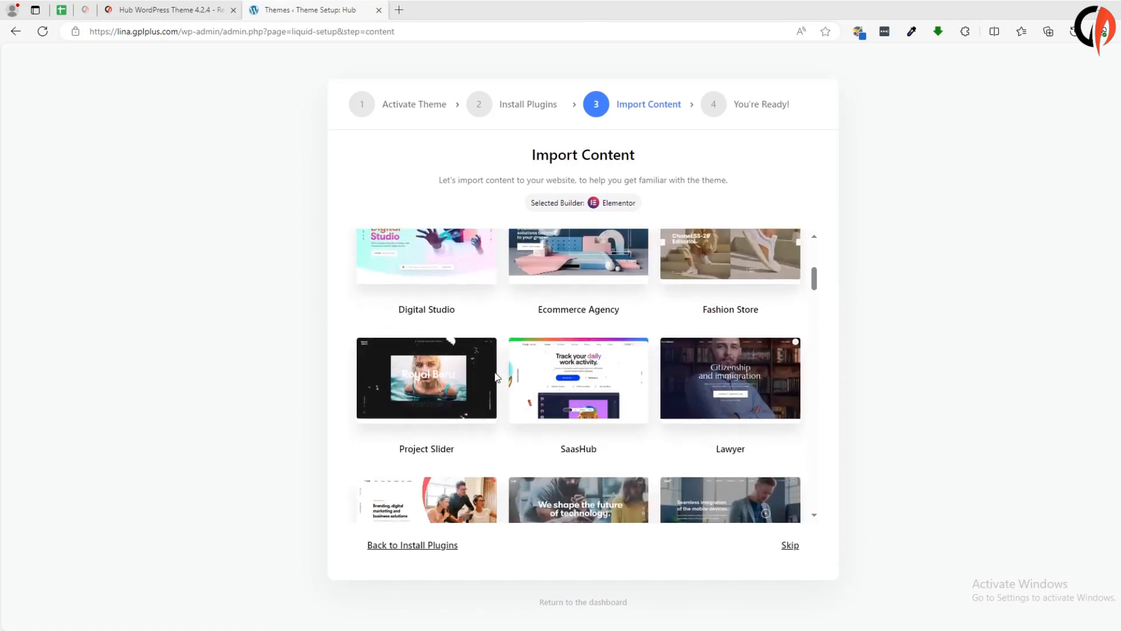
scroll(496, 402, down, 3)
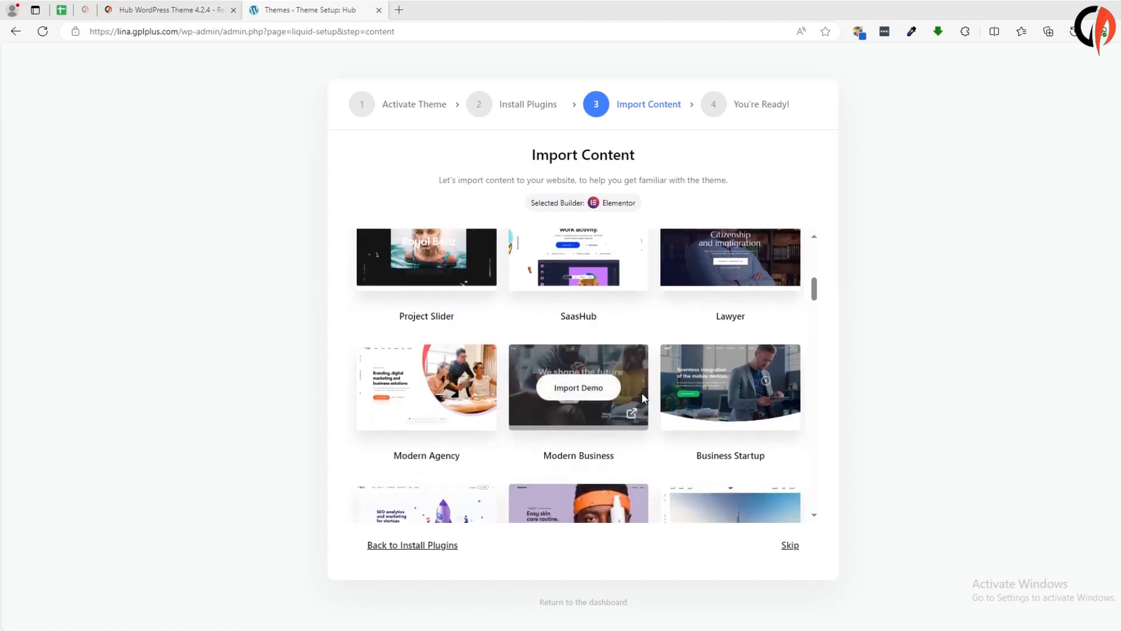
scroll(671, 395, down, 1)
scroll(478, 426, down, 2)
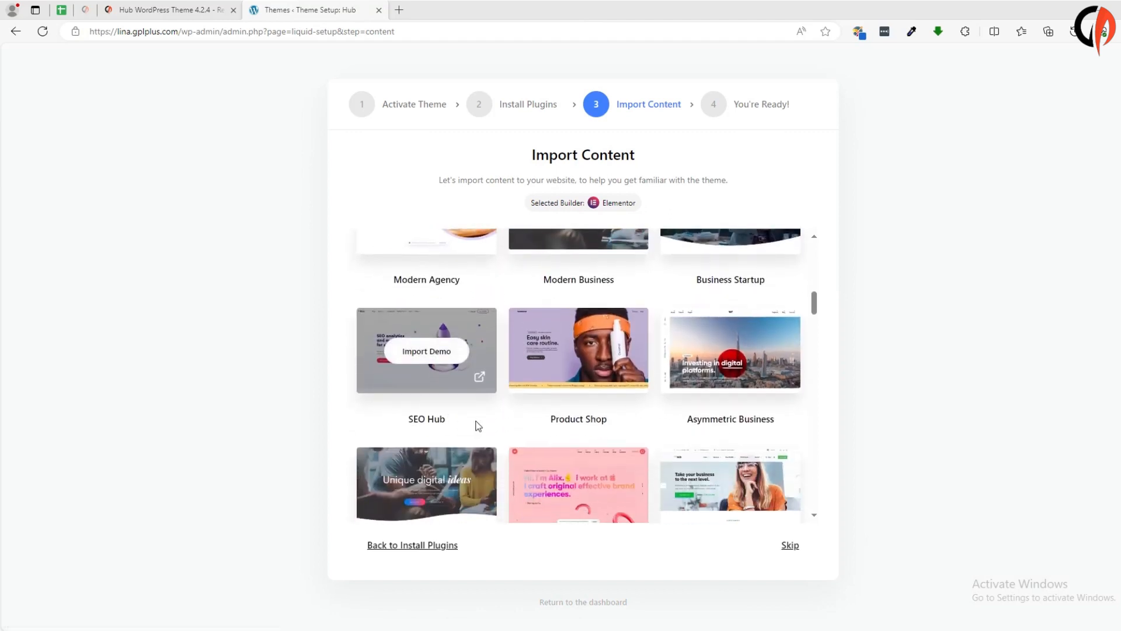
scroll(723, 370, down, 1)
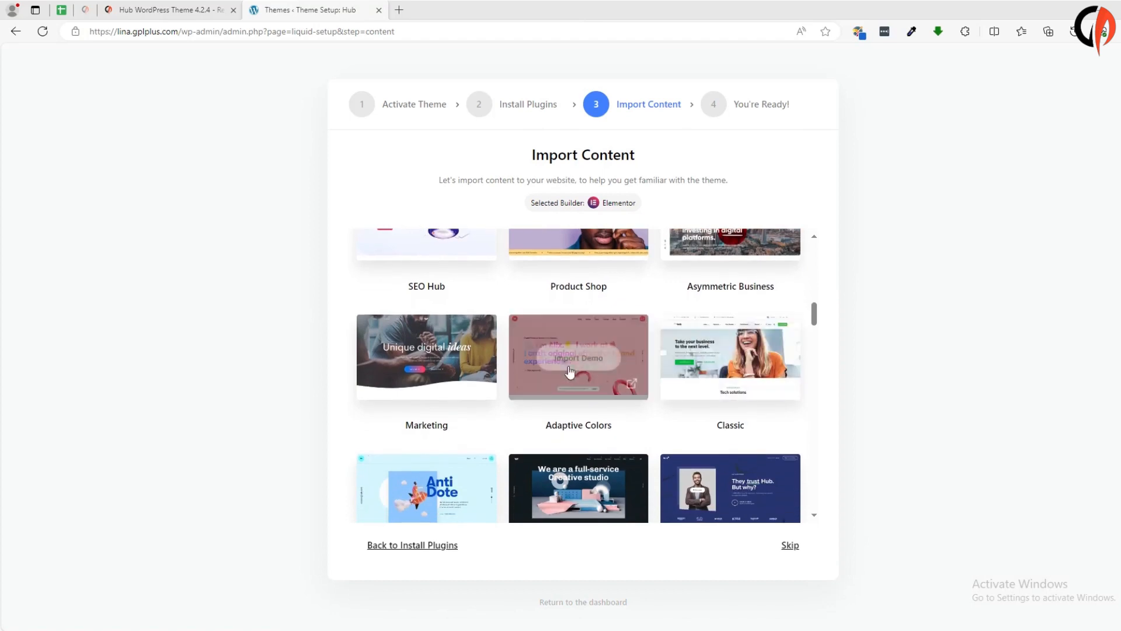
scroll(448, 377, down, 3)
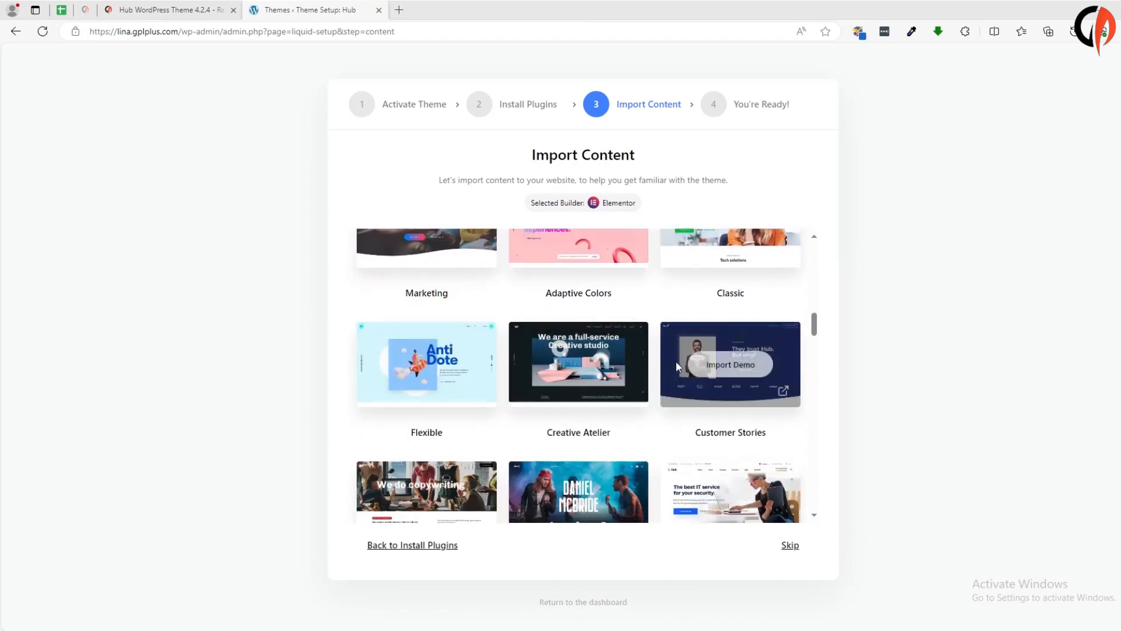
scroll(603, 374, down, 2)
scroll(642, 374, down, 1)
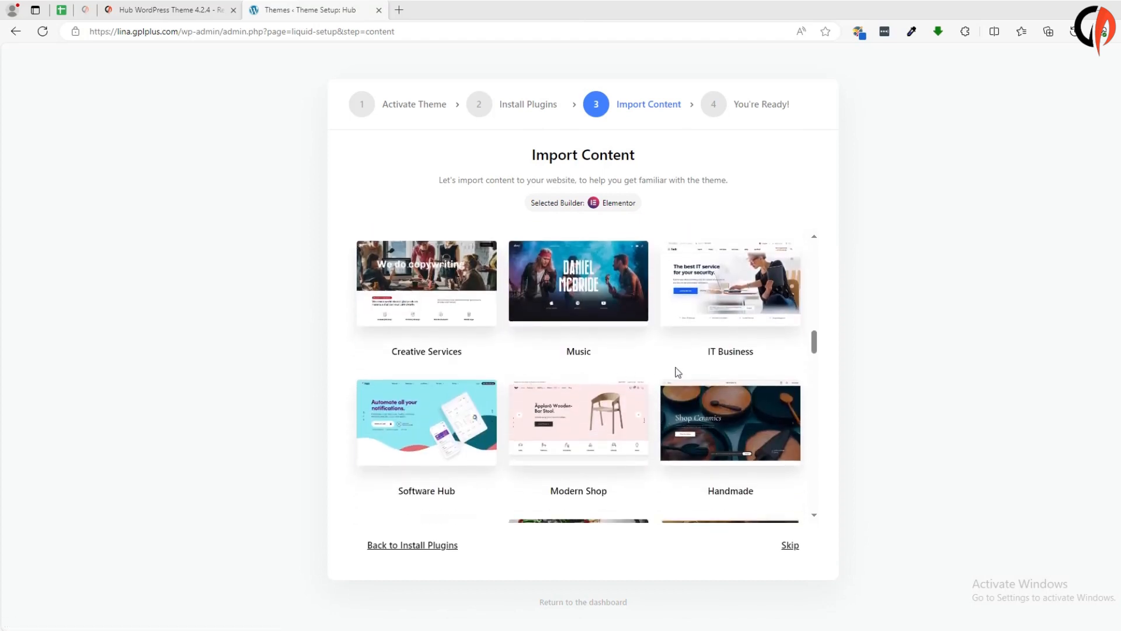
scroll(677, 371, down, 1)
scroll(691, 375, down, 1)
scroll(496, 411, down, 1)
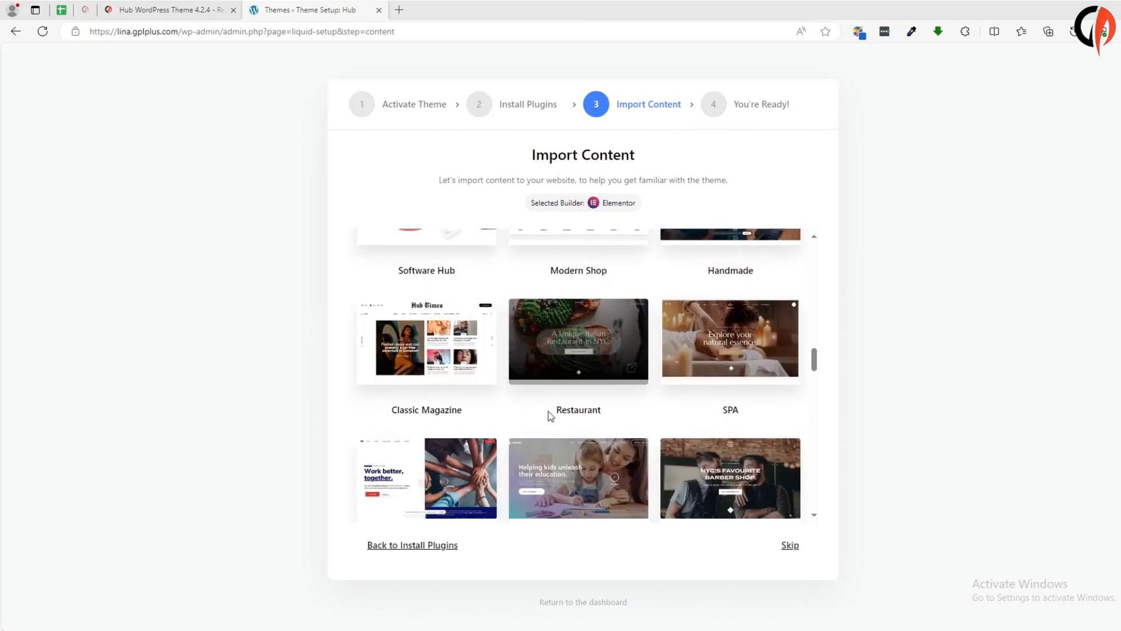
scroll(651, 432, down, 1)
scroll(581, 429, down, 1)
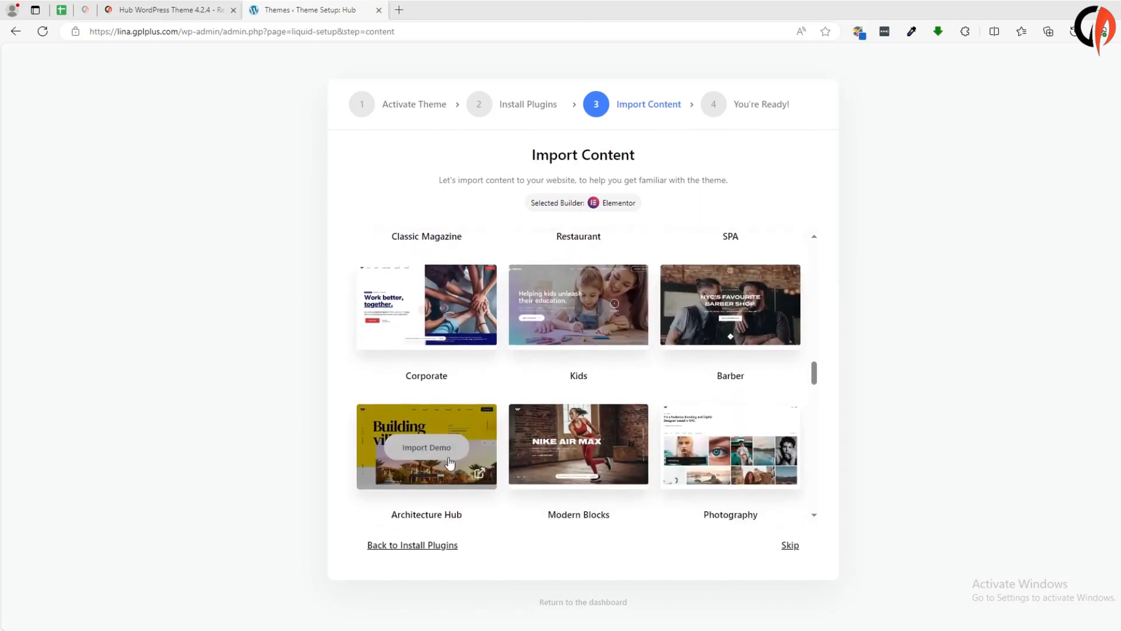
scroll(582, 429, down, 3)
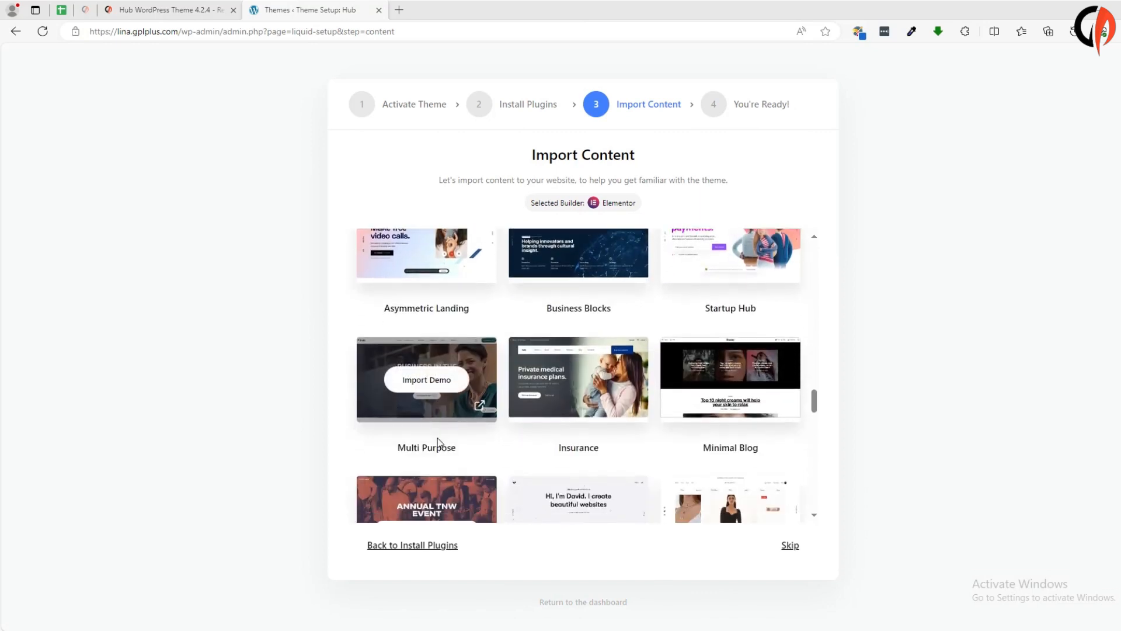
scroll(654, 425, down, 3)
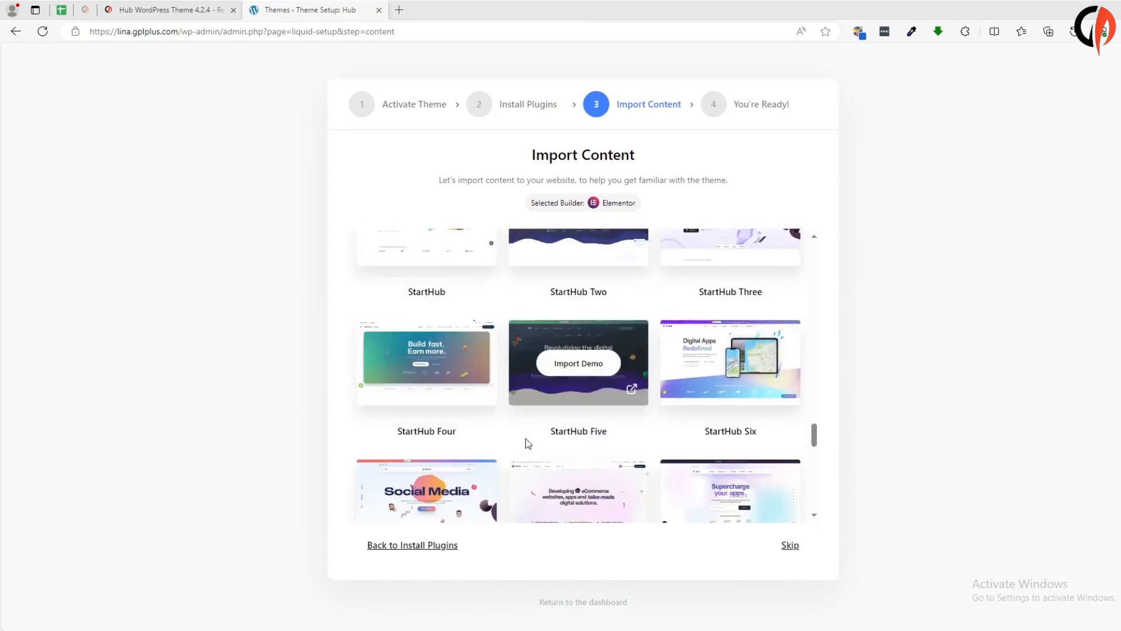
scroll(455, 445, down, 2)
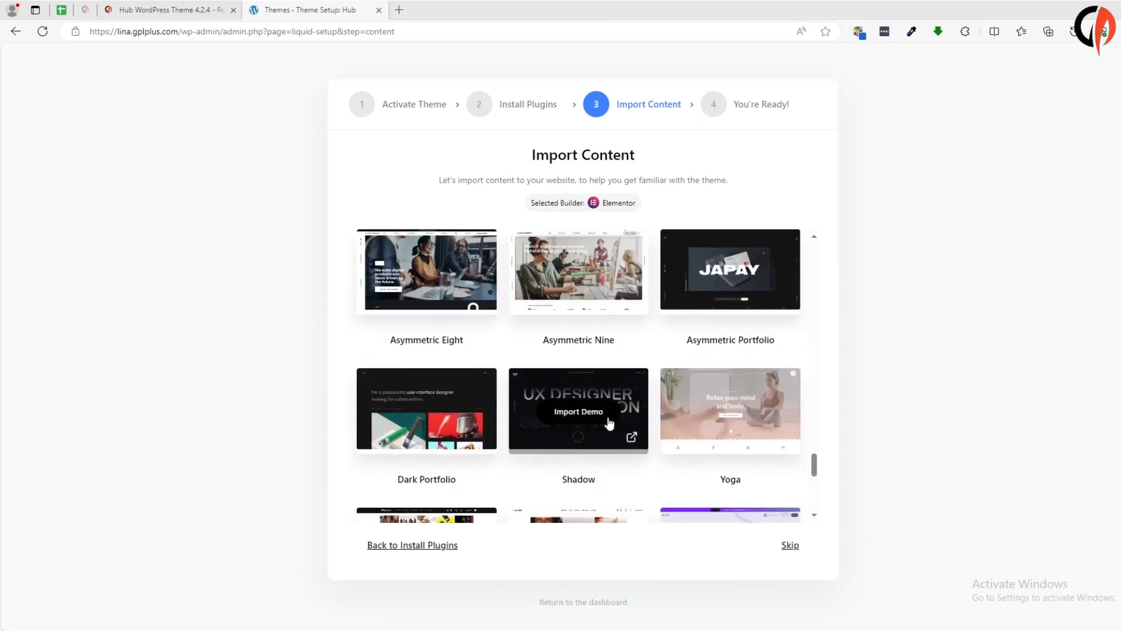
scroll(550, 442, down, 1)
scroll(625, 416, down, 1)
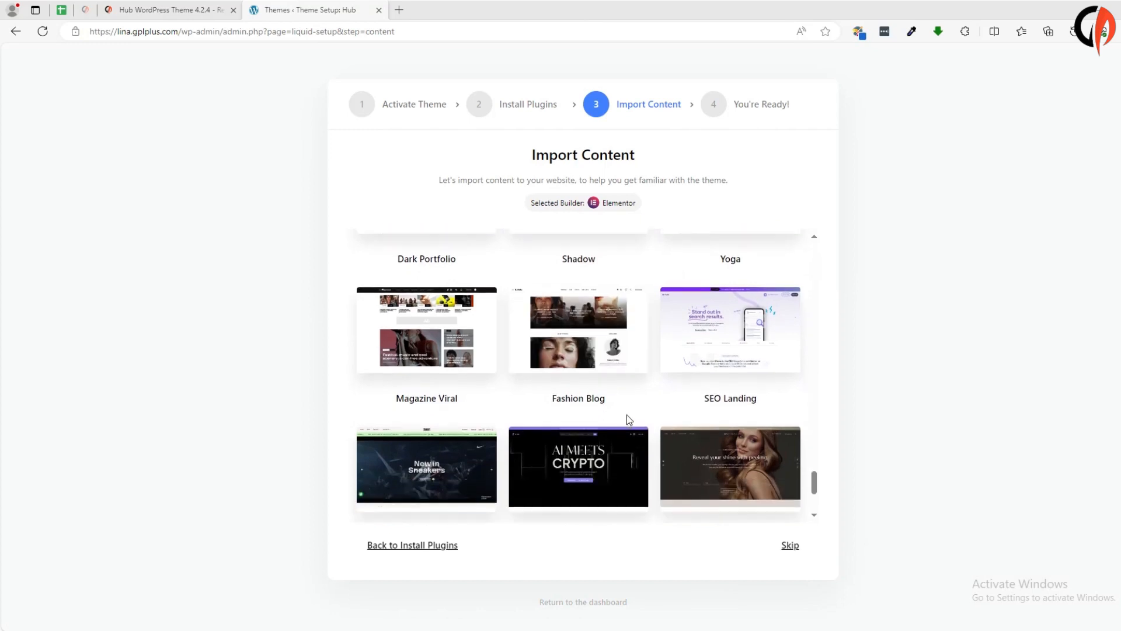
scroll(554, 423, down, 1)
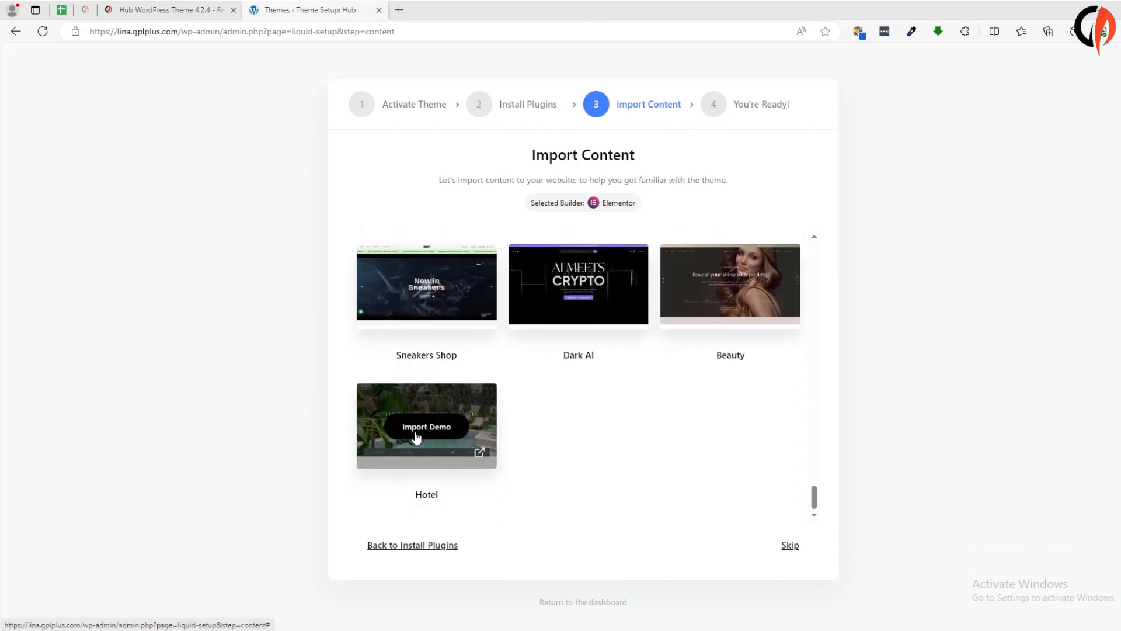
Import the Original Hub demo with all content, media attachments, sidebars and the home page included
scroll(484, 464, up, 3)
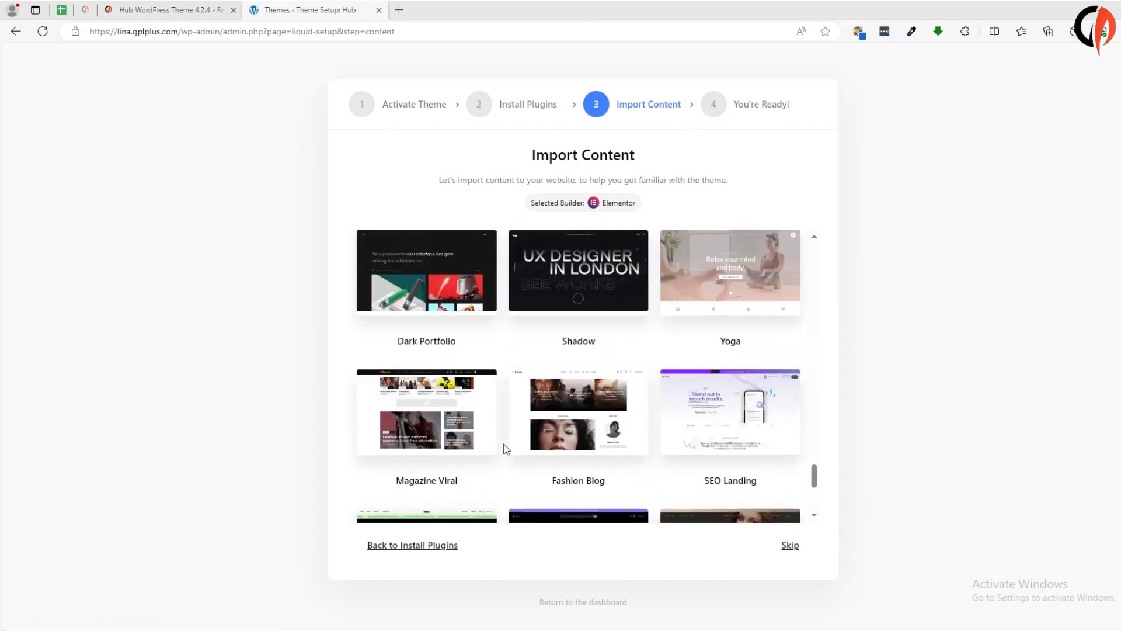
scroll(515, 445, up, 3)
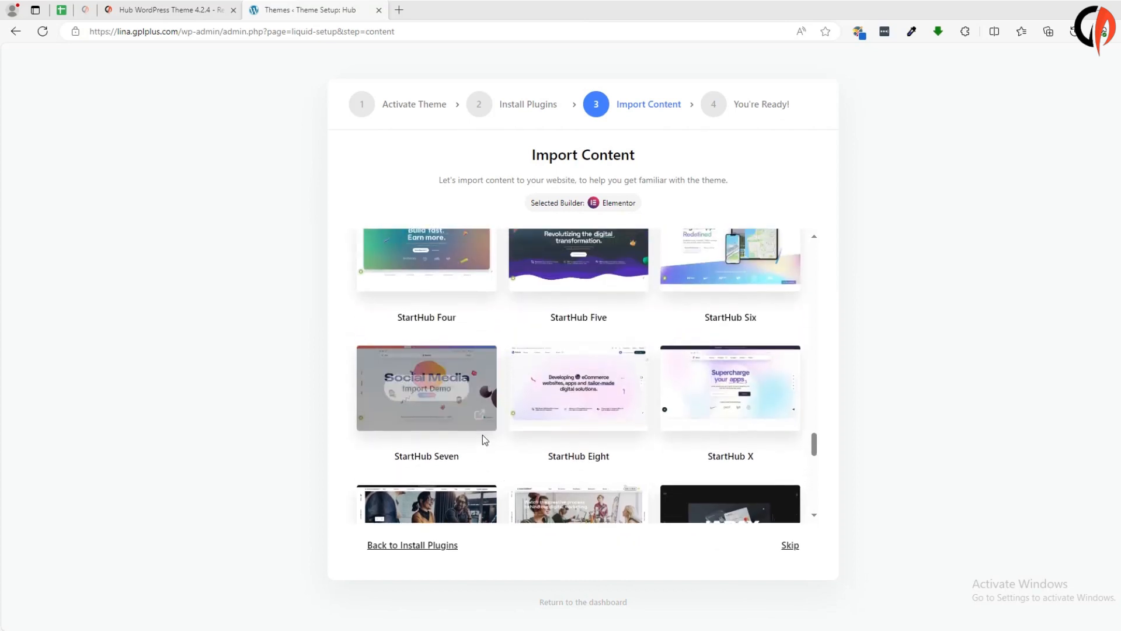
scroll(482, 439, up, 4)
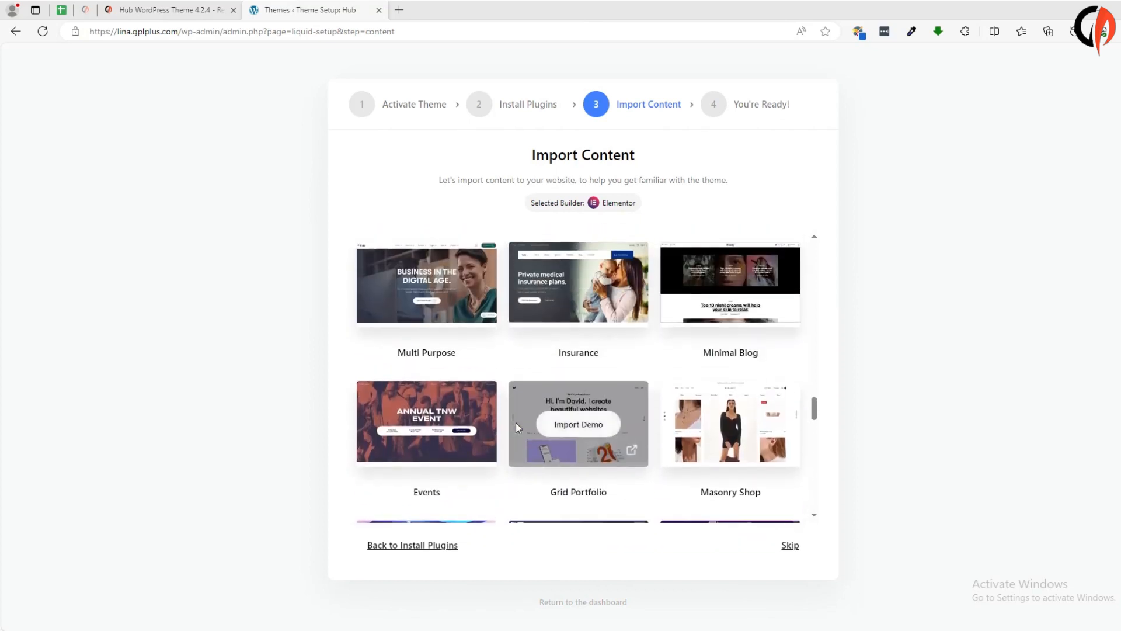
scroll(419, 431, up, 3)
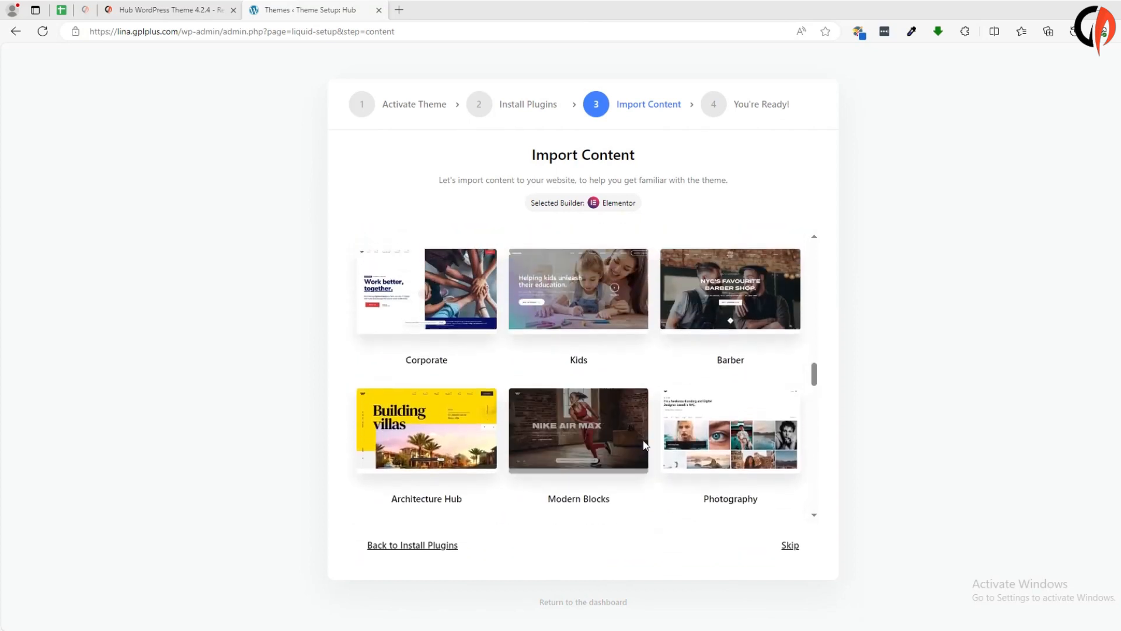
scroll(427, 449, up, 3)
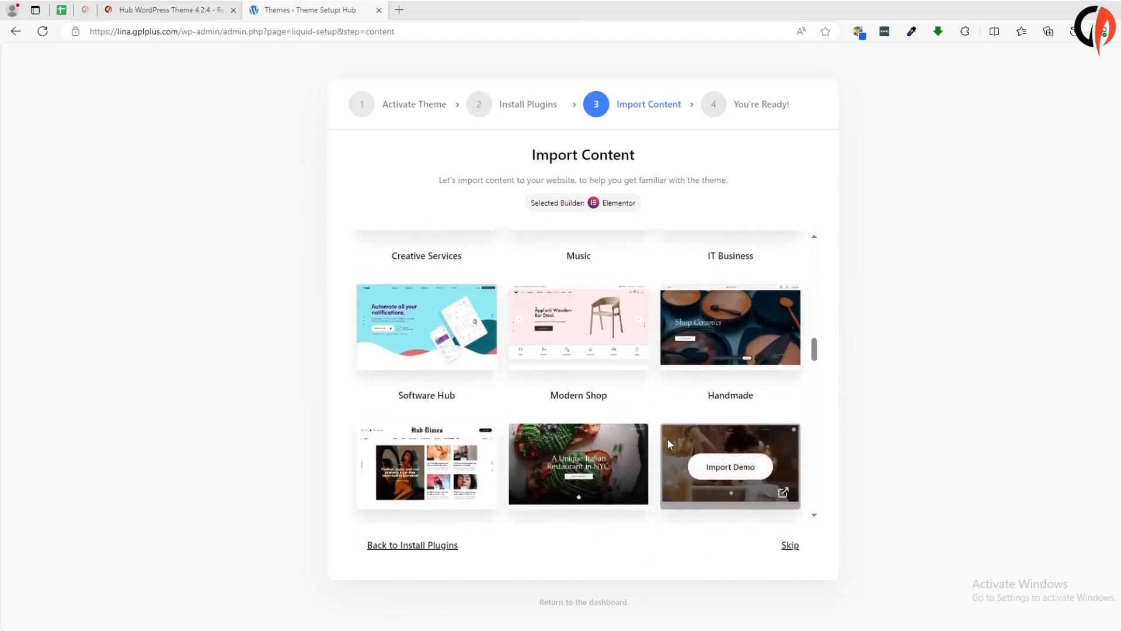
scroll(550, 447, up, 4)
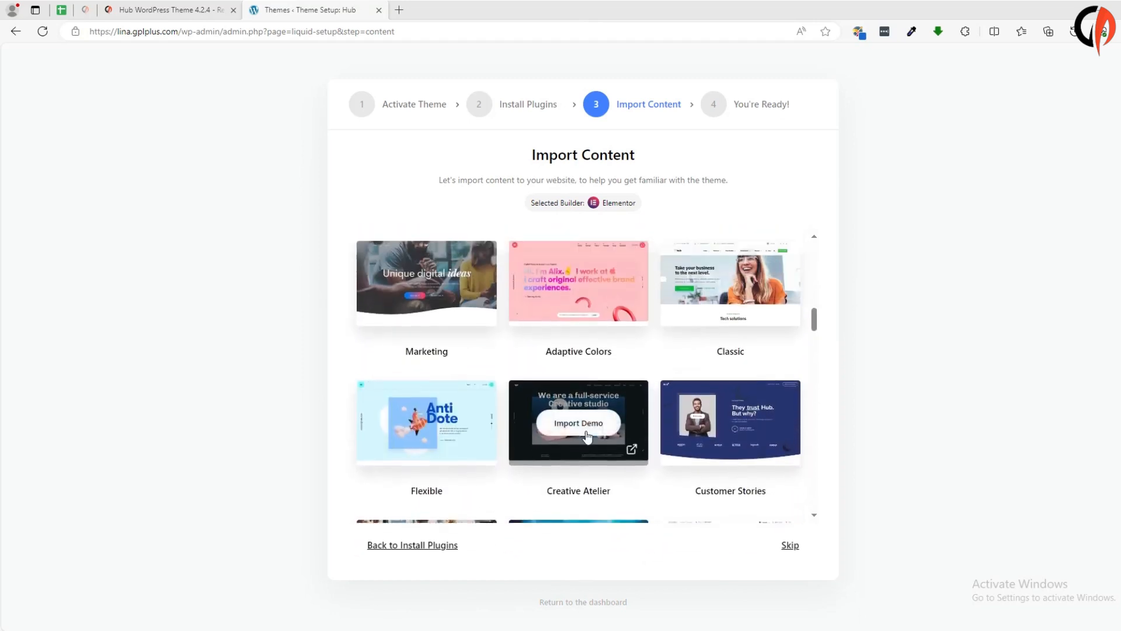
scroll(483, 441, up, 3)
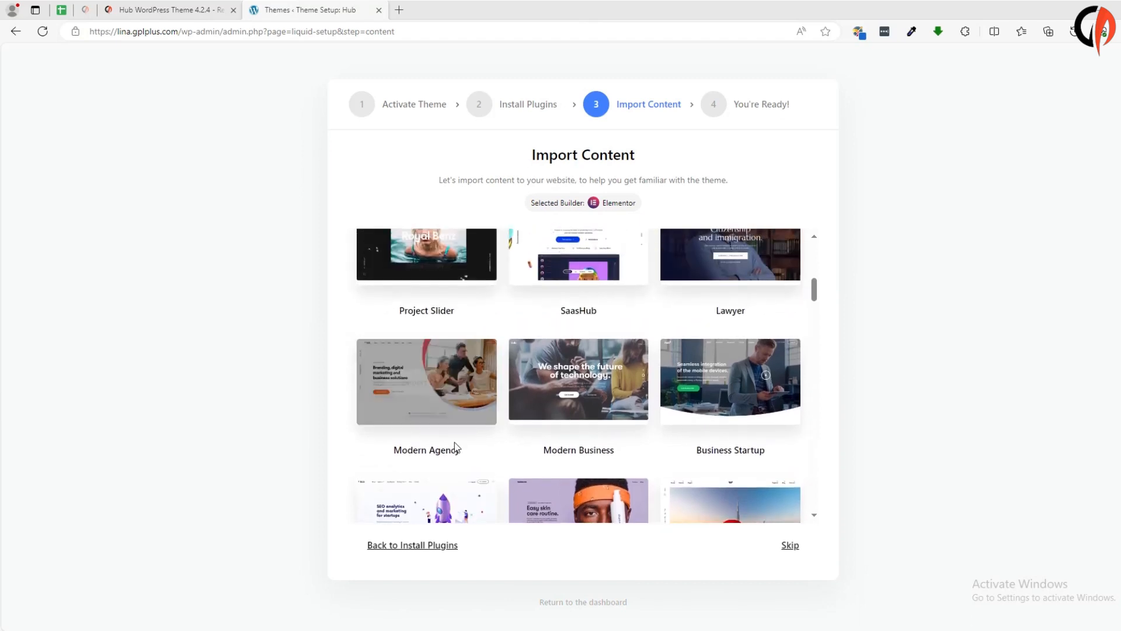
scroll(674, 427, up, 4)
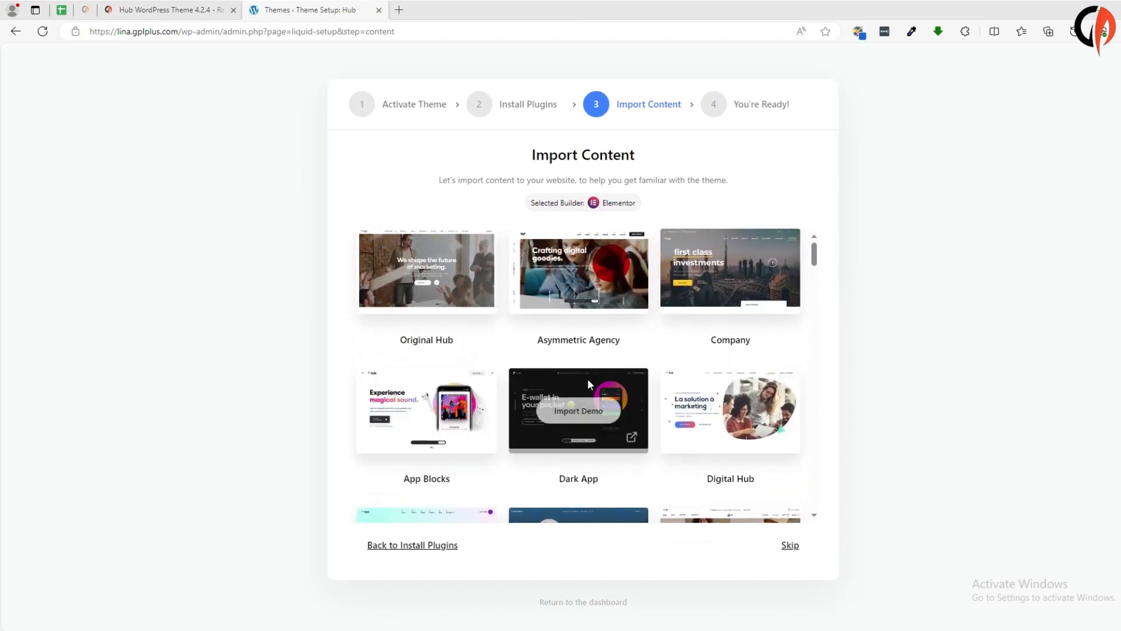
click(437, 271)
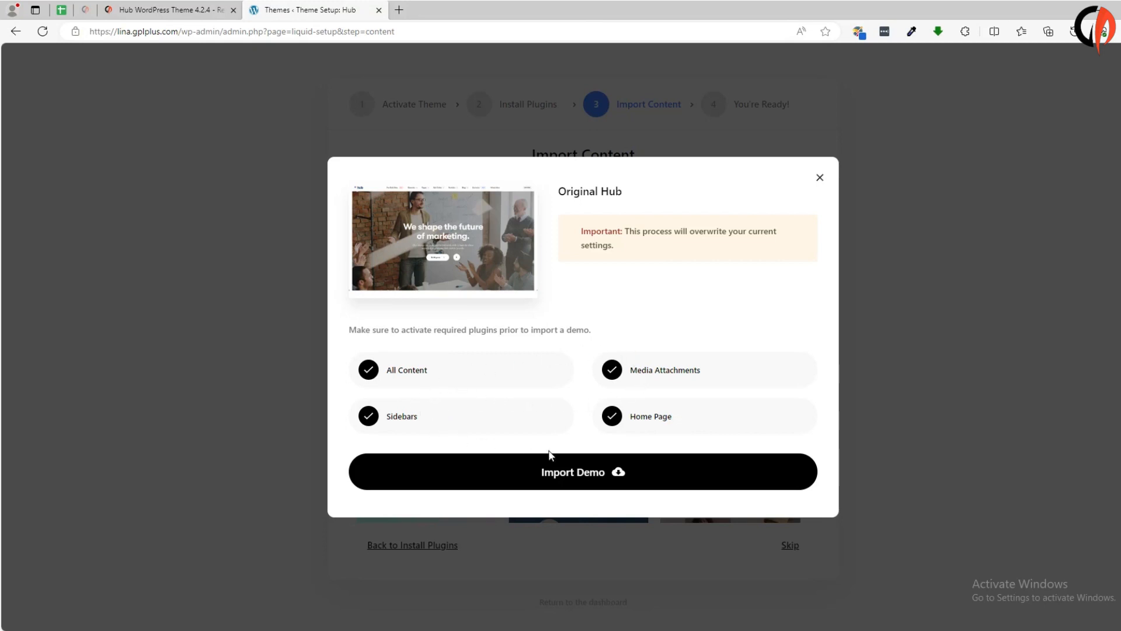
click(574, 470)
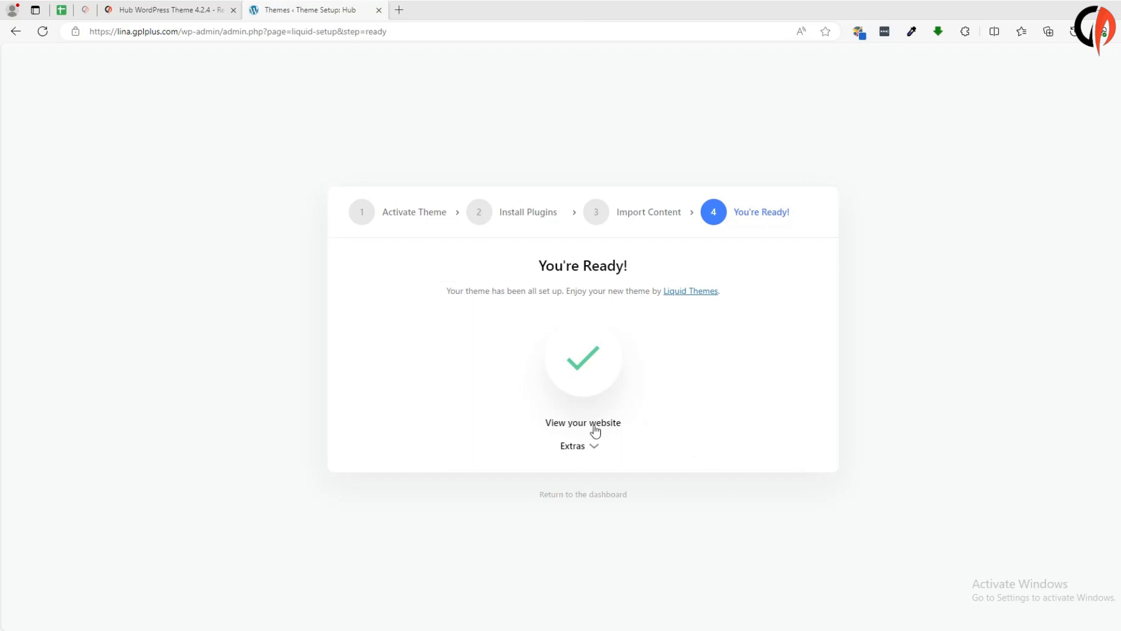
Open the finished website from the setup wizard and look over the whole imported home page, from the hero banner to the footer
click(580, 429)
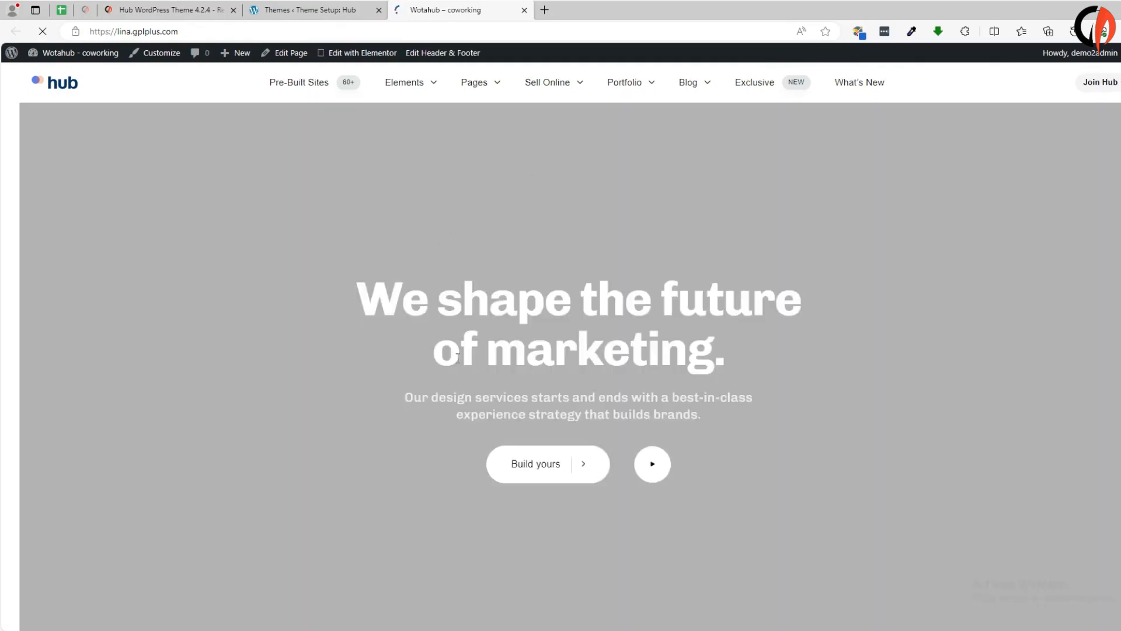
scroll(439, 306, down, 10)
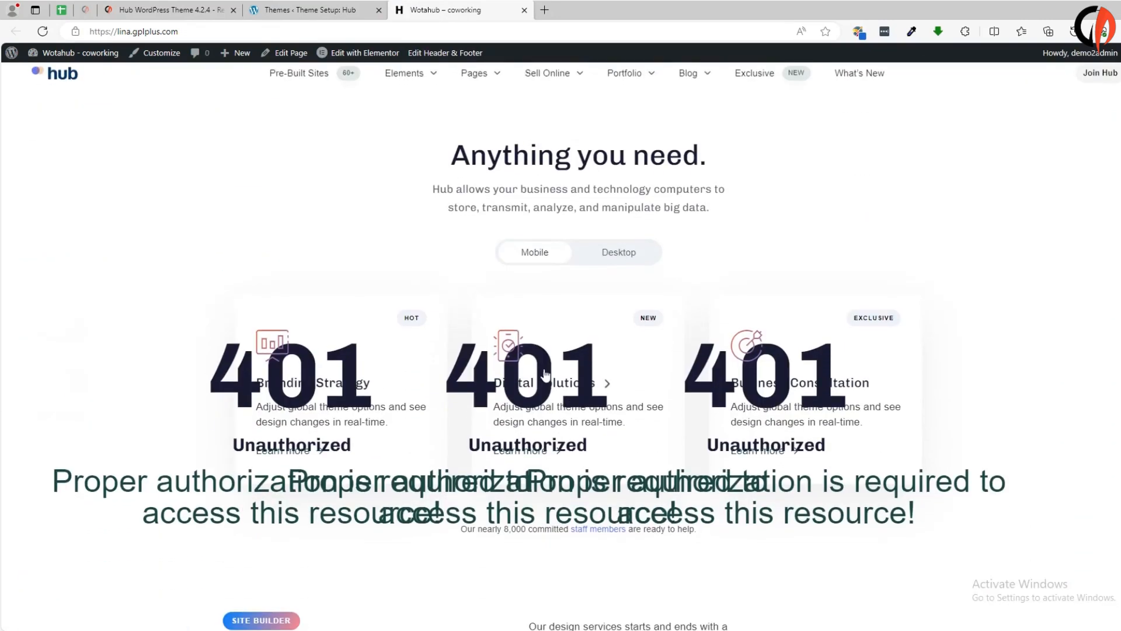
scroll(912, 370, down, 10)
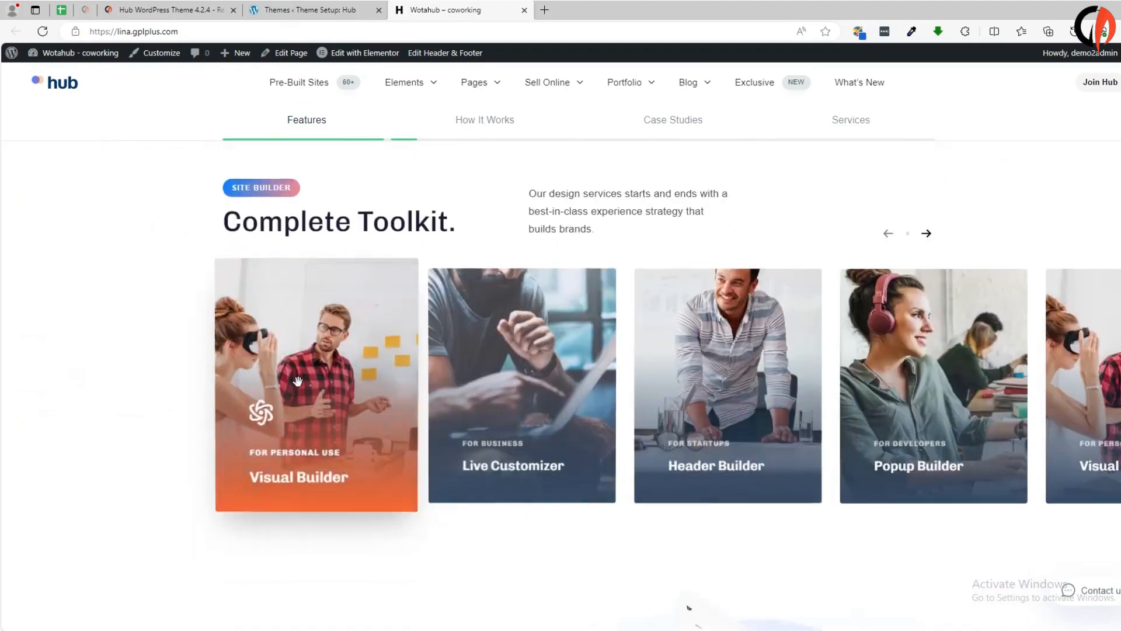
scroll(981, 395, down, 5)
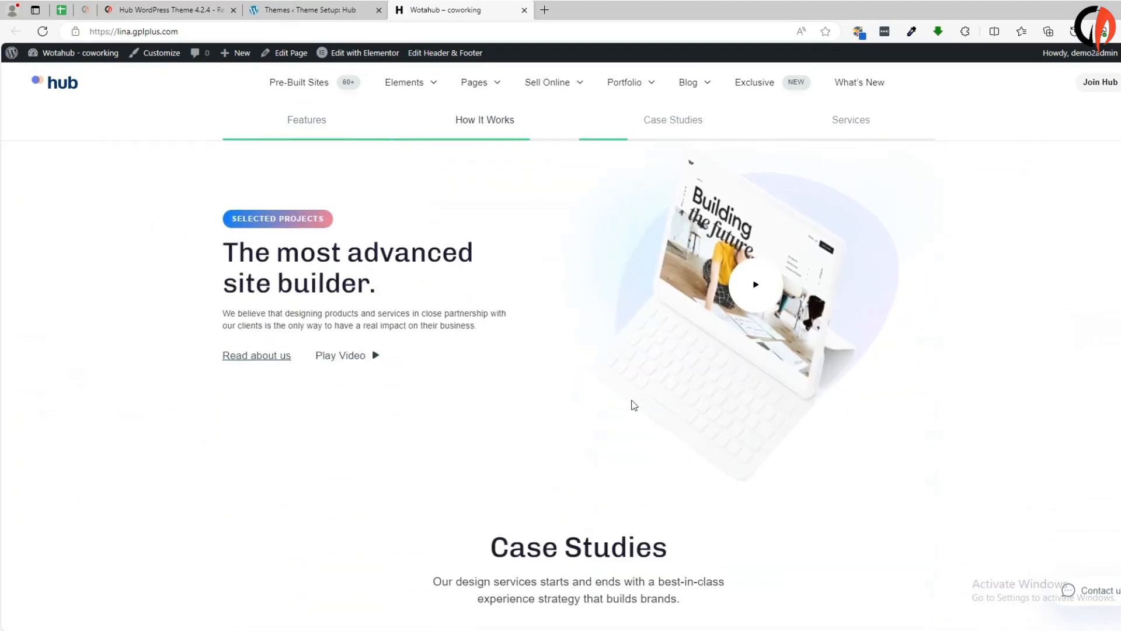
scroll(633, 403, down, 2)
scroll(418, 409, down, 4)
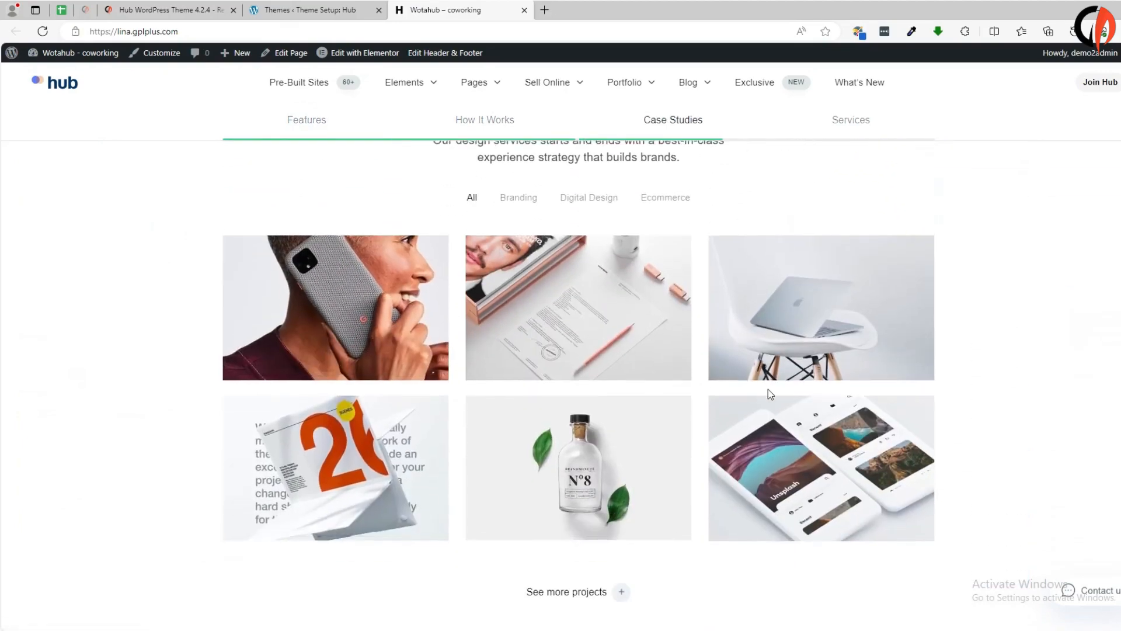
scroll(591, 393, down, 4)
scroll(339, 456, down, 14)
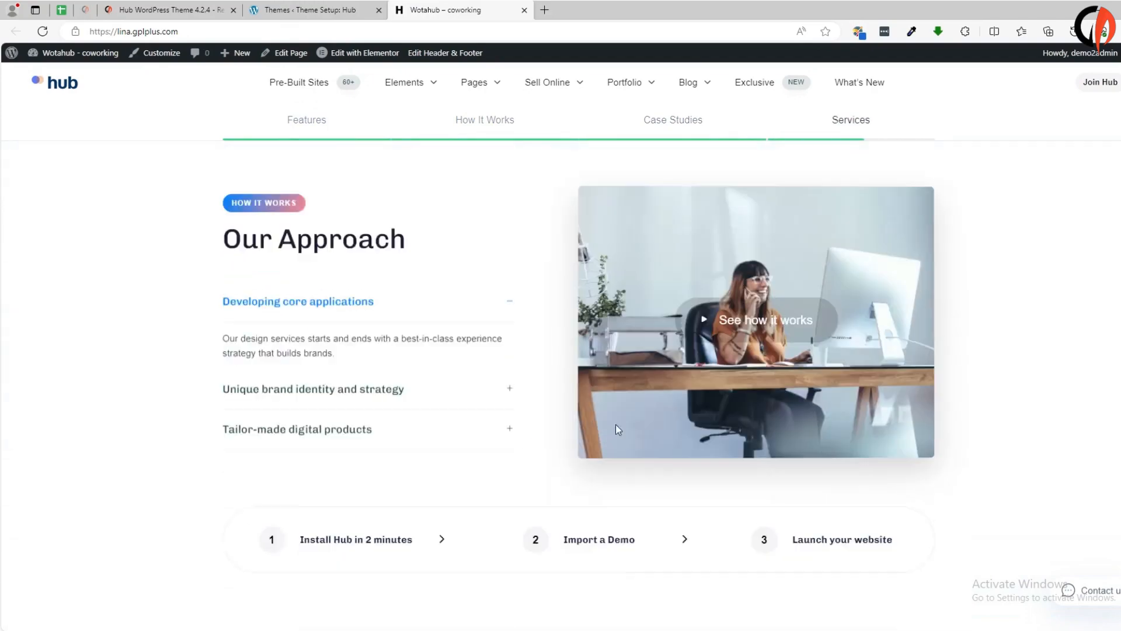
scroll(527, 396, down, 4)
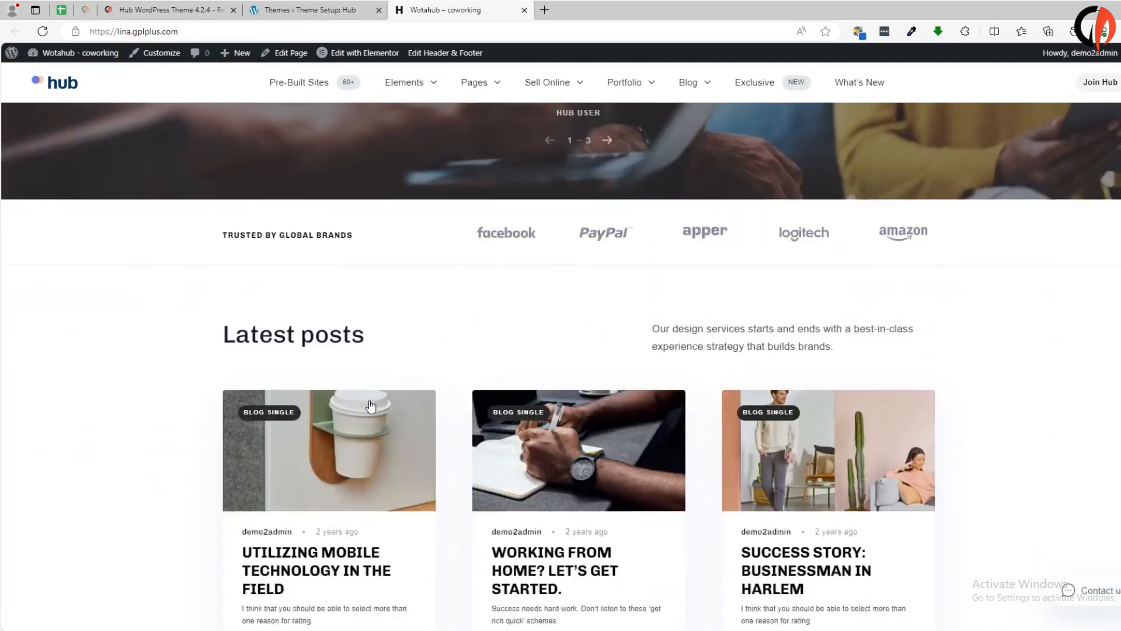
scroll(799, 435, down, 9)
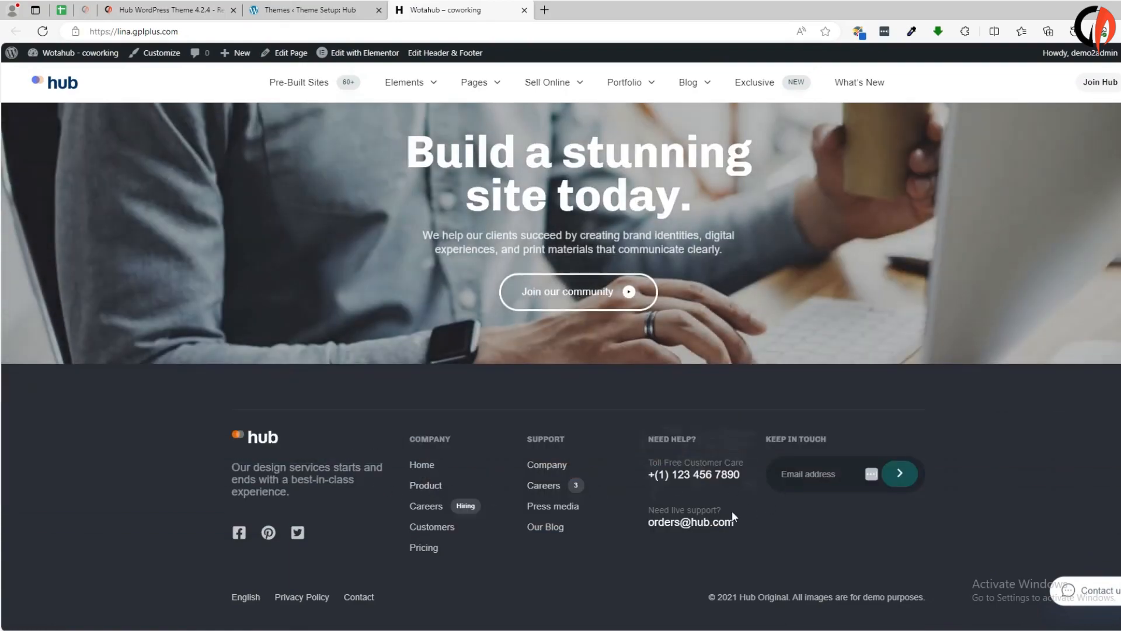
scroll(734, 517, up, 15)
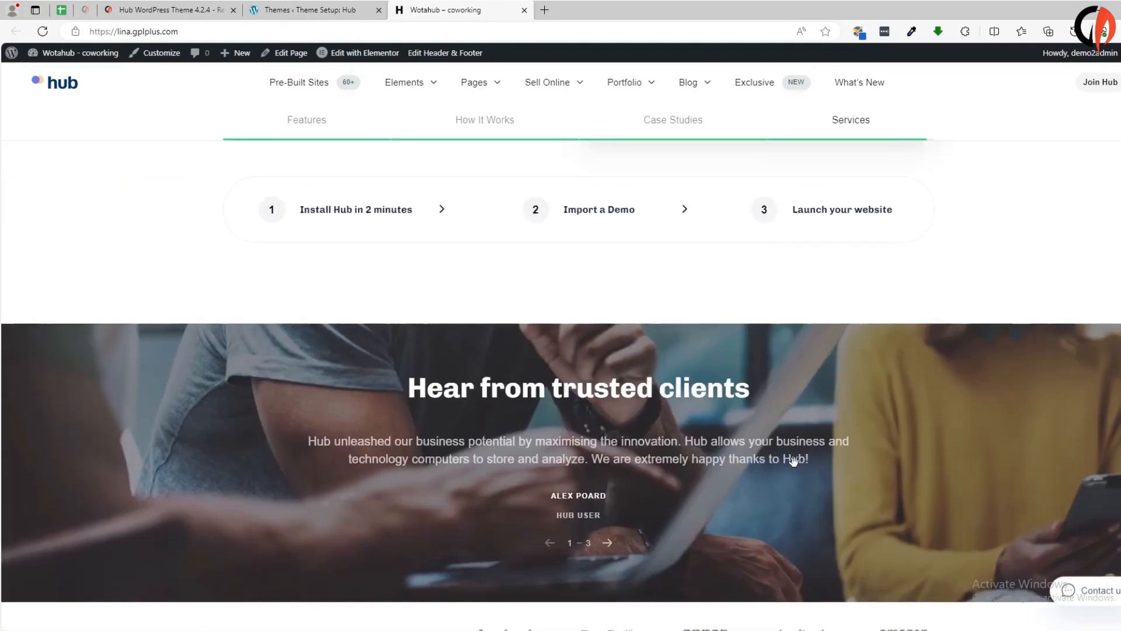
scroll(792, 460, up, 10)
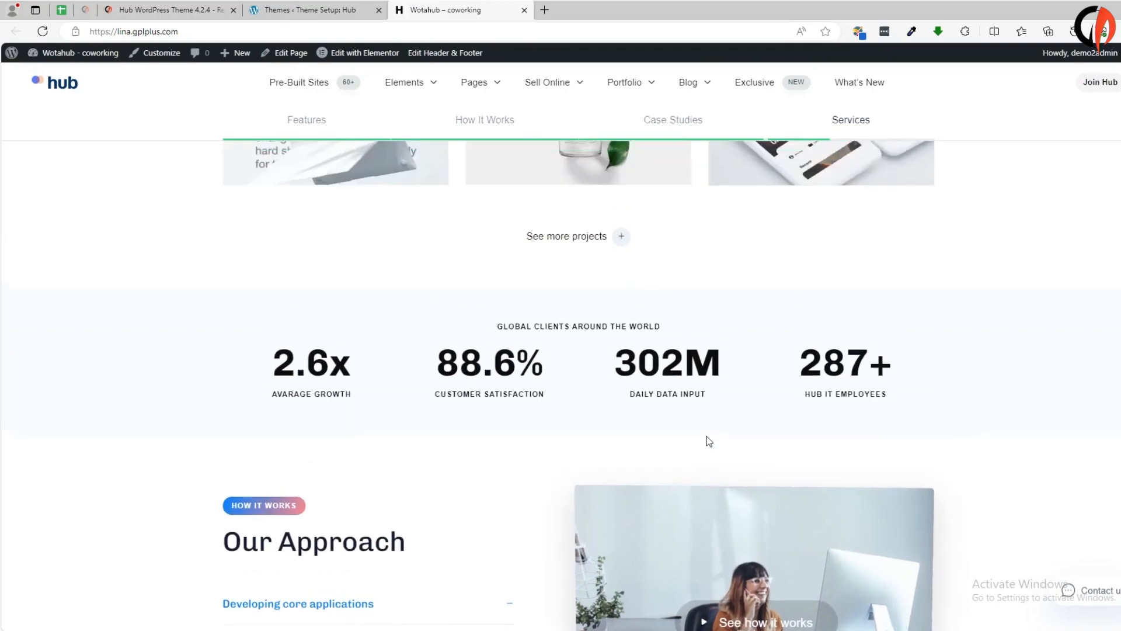
scroll(709, 442, up, 12)
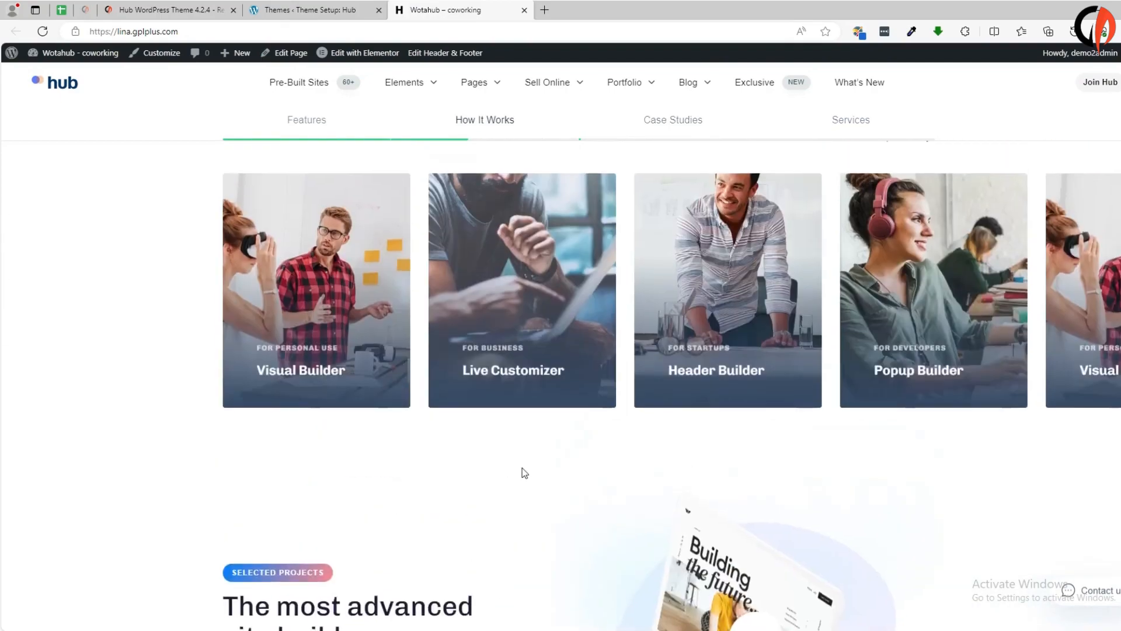
scroll(524, 472, up, 12)
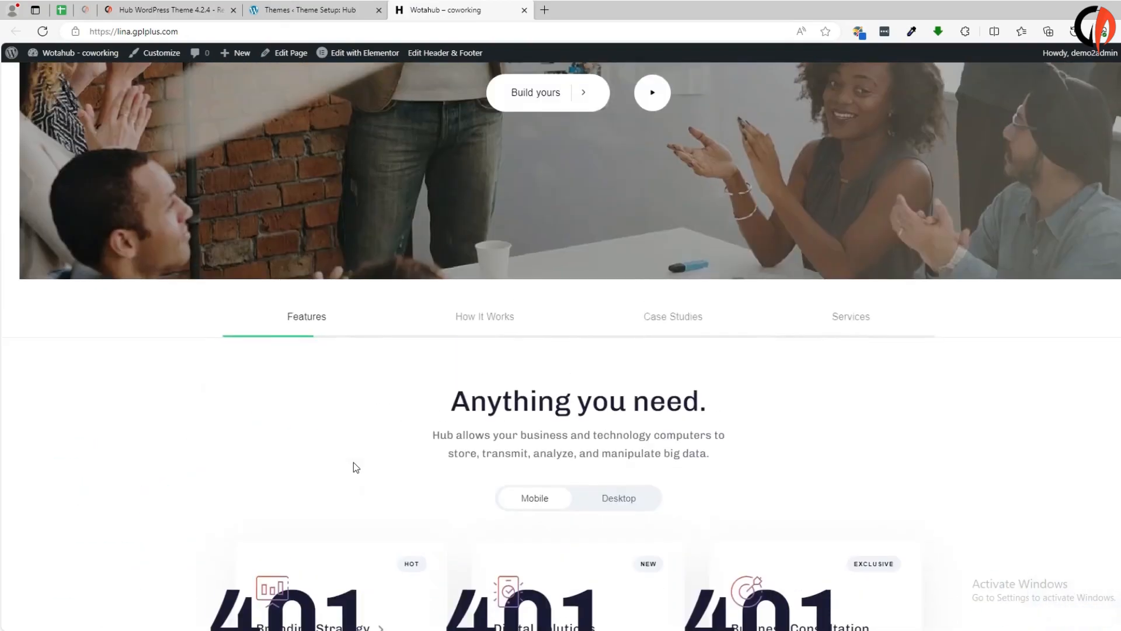
scroll(352, 464, up, 6)
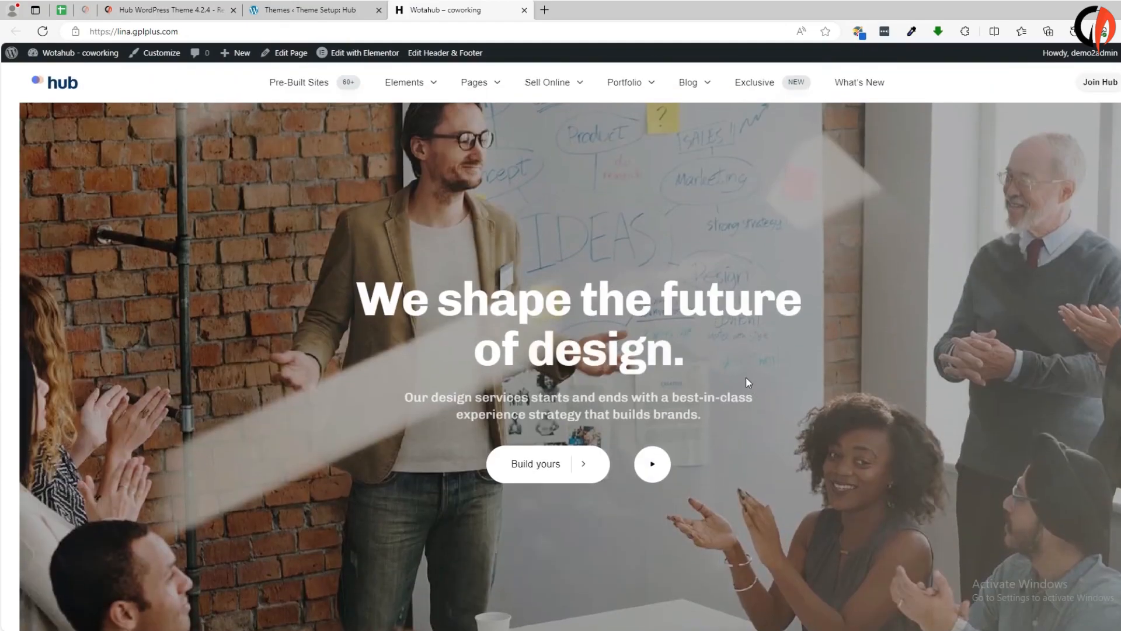